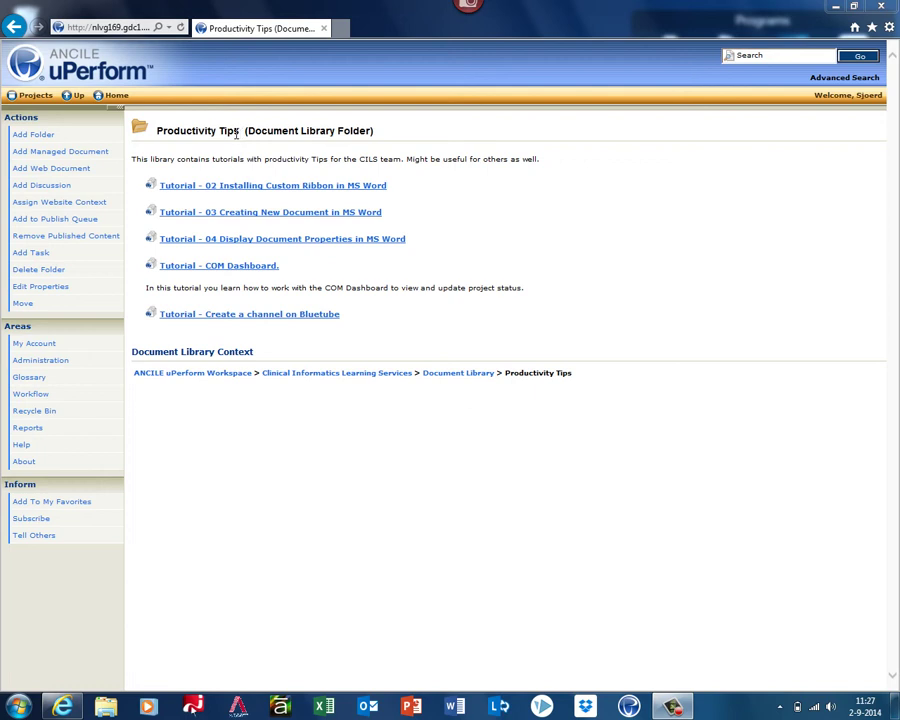
Step: Open the English (United States) translation page of 'Tutorial - Create a channel on Bluetube'
{"action": "left_click", "coordinate": [223, 316]}
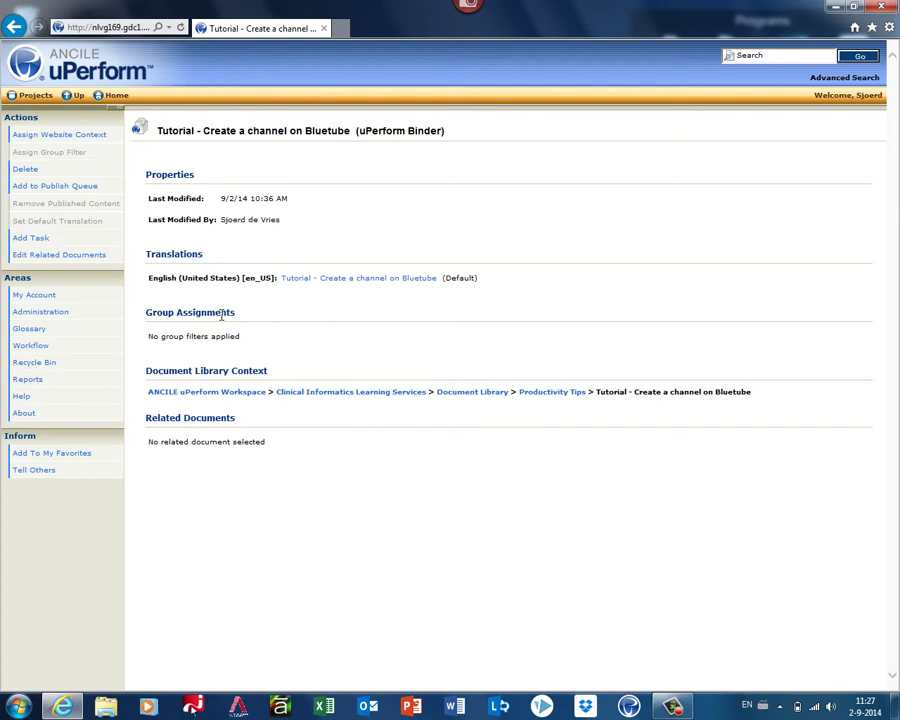
{"action": "left_click", "coordinate": [323, 280]}
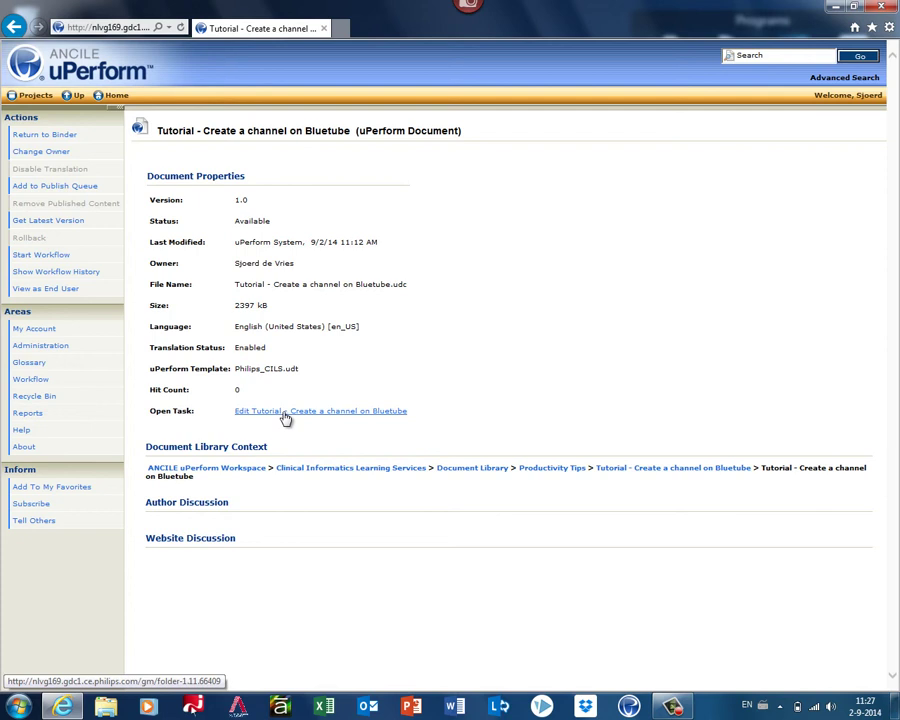
Step: Download the latest version of the Bluetube tutorial .udc, choosing Save as on the download bar
{"action": "left_click", "coordinate": [49, 223]}
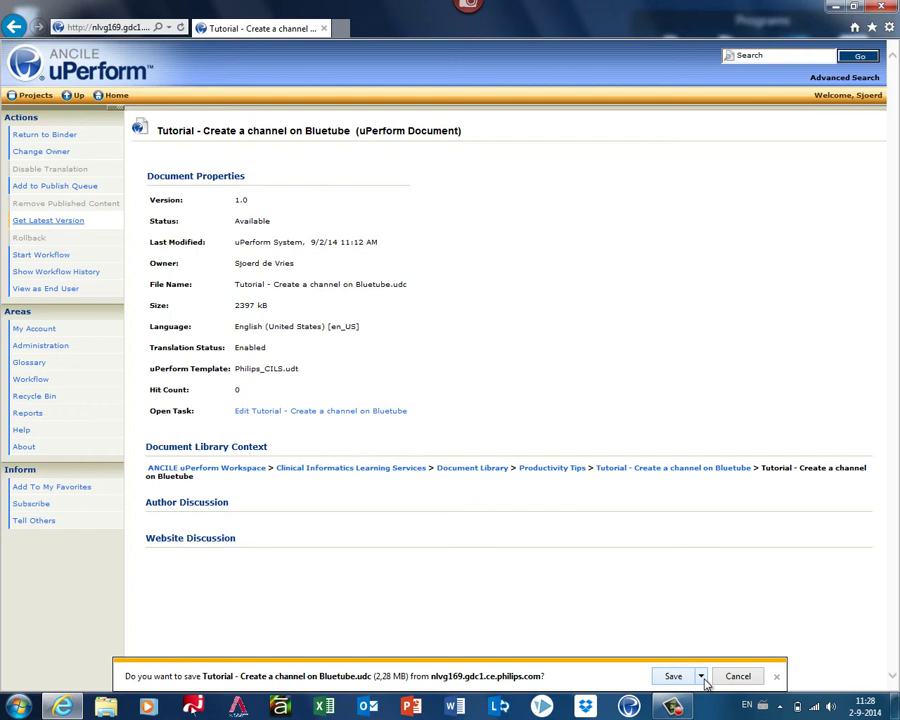
{"action": "left_click", "coordinate": [702, 677]}
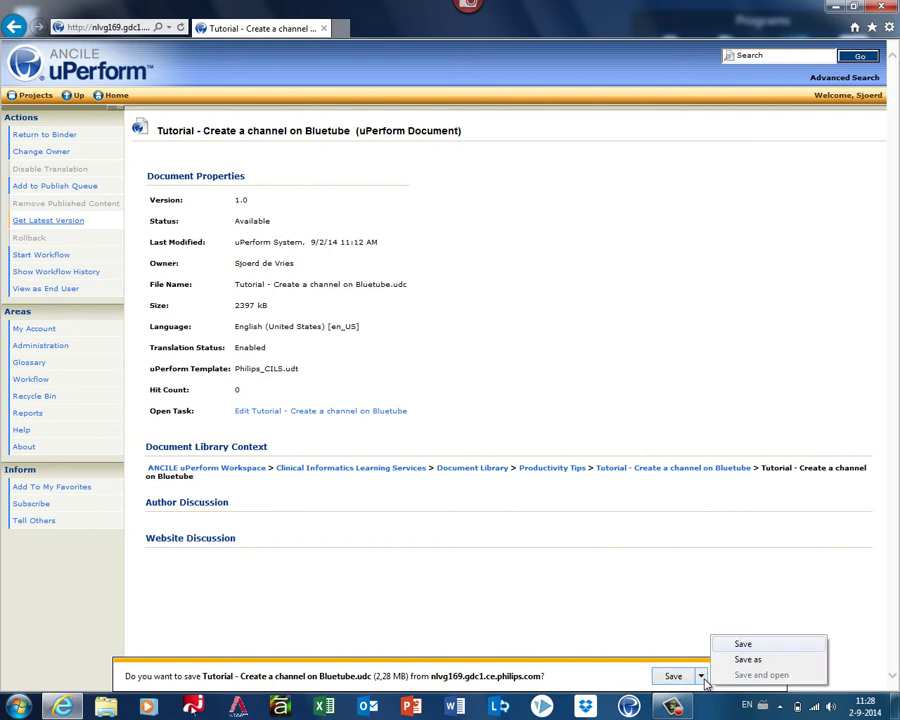
{"action": "left_click", "coordinate": [757, 662]}
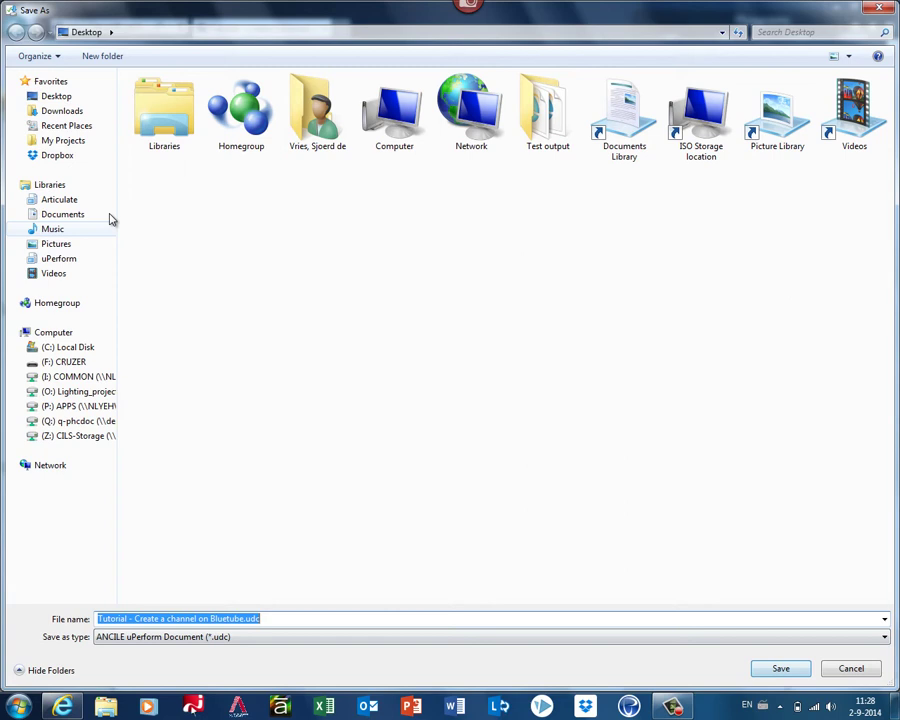
Step: Save the .udc file into a new Productivity Tips folder in the uPerform library
{"action": "left_click", "coordinate": [60, 261]}
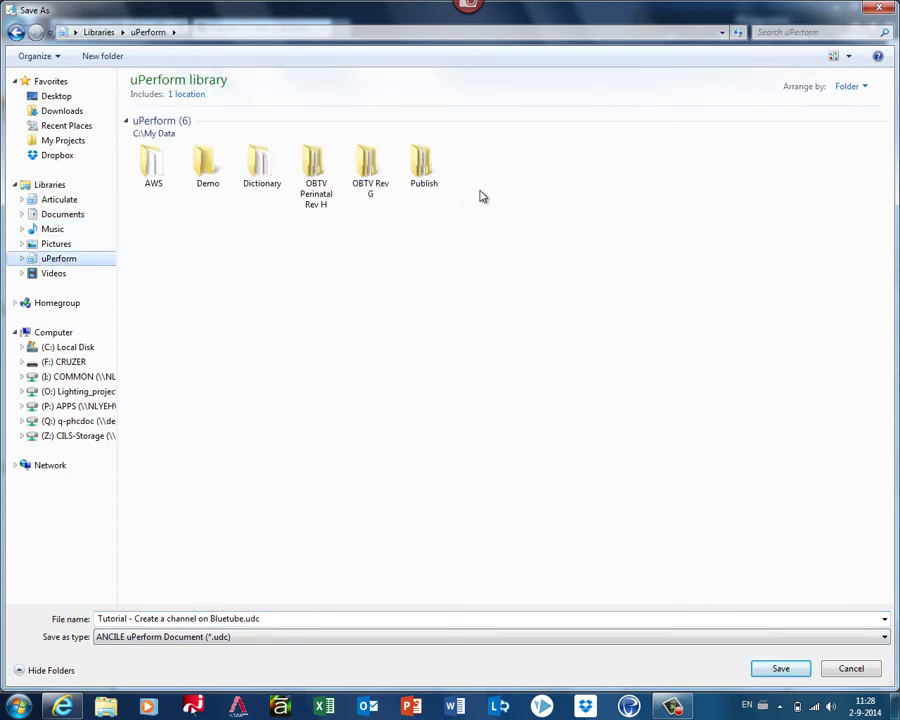
{"action": "right_click", "coordinate": [492, 186]}
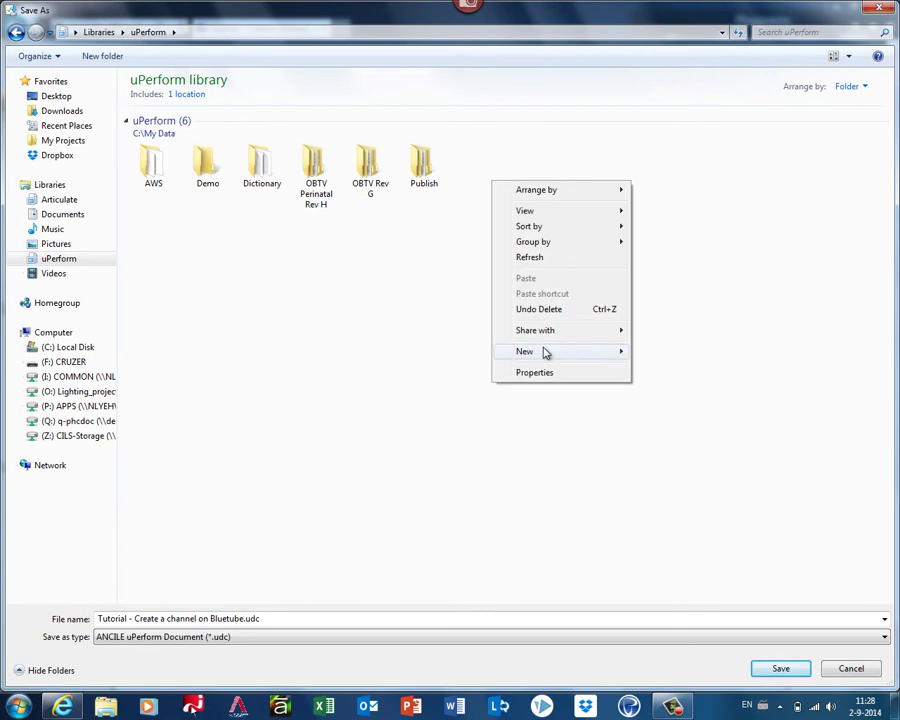
{"action": "mouse_move", "coordinate": [544, 352]}
{"action": "left_click", "coordinate": [668, 352]}
{"action": "mouse_move", "coordinate": [589, 376]}
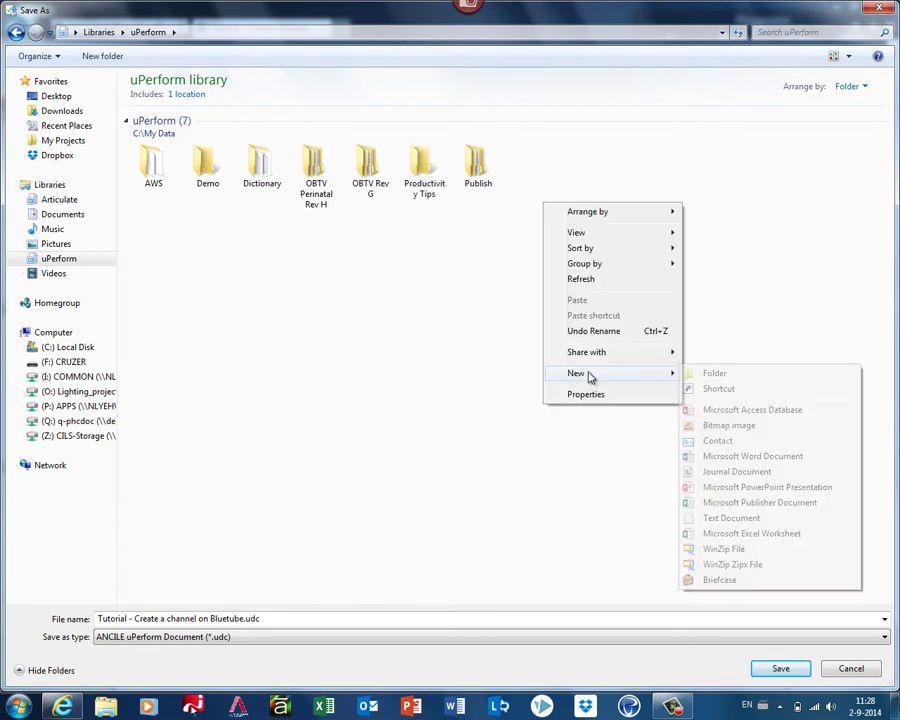
{"action": "left_click", "coordinate": [705, 372]}
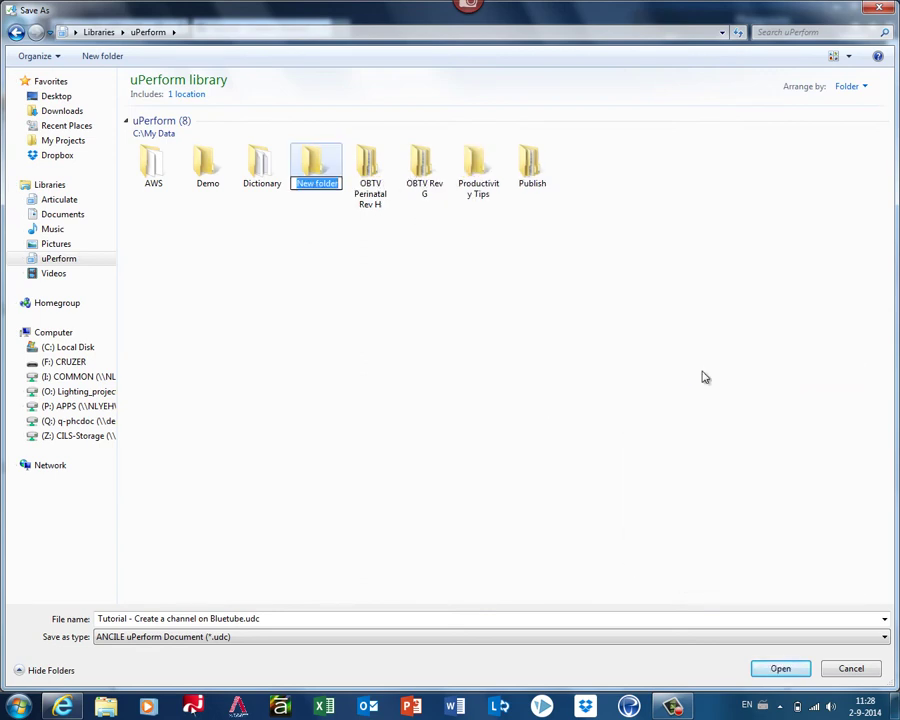
{"action": "type", "text": "Prducctivity"}
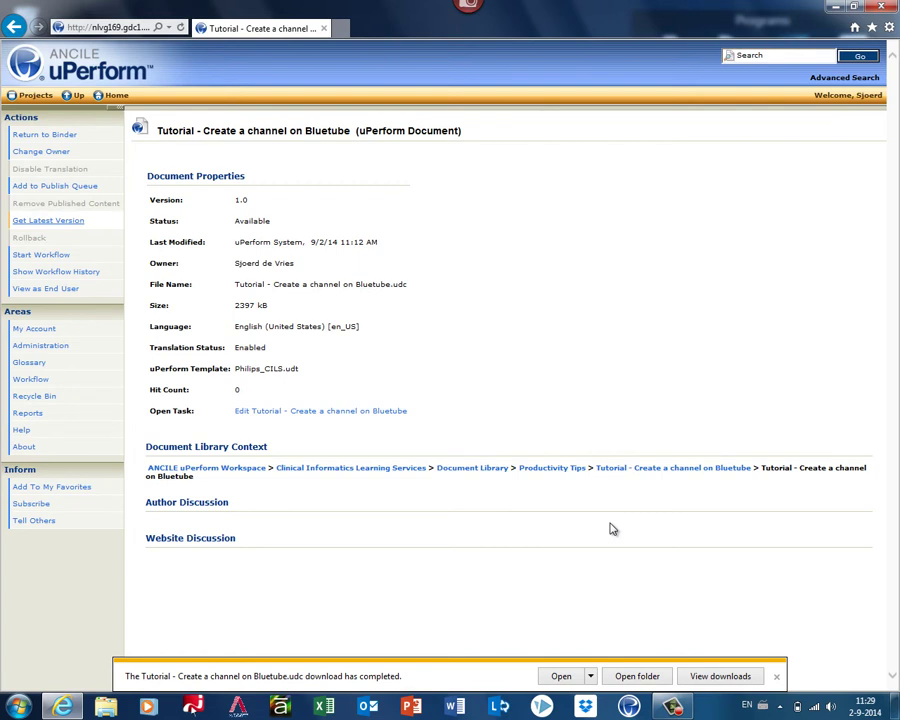
Step: Open the downloaded Bluetube tutorial in the uPerform editor from the download-complete bar
{"action": "left_click", "coordinate": [565, 677]}
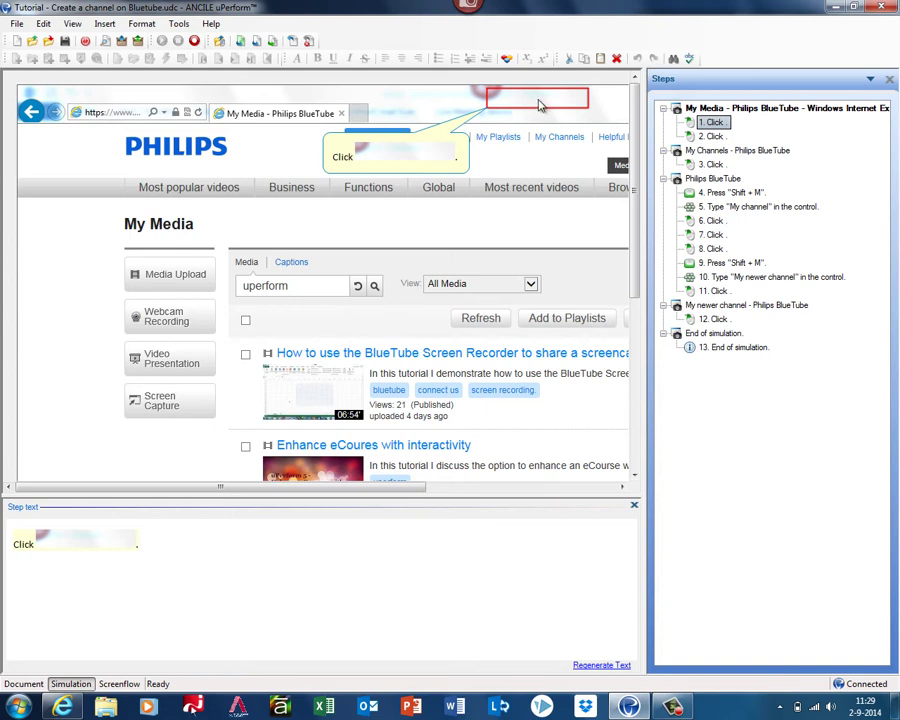
Step: Insert a Start situation note and position it over My Media, above the media list
{"action": "left_click", "coordinate": [104, 23]}
{"action": "mouse_move", "coordinate": [122, 58]}
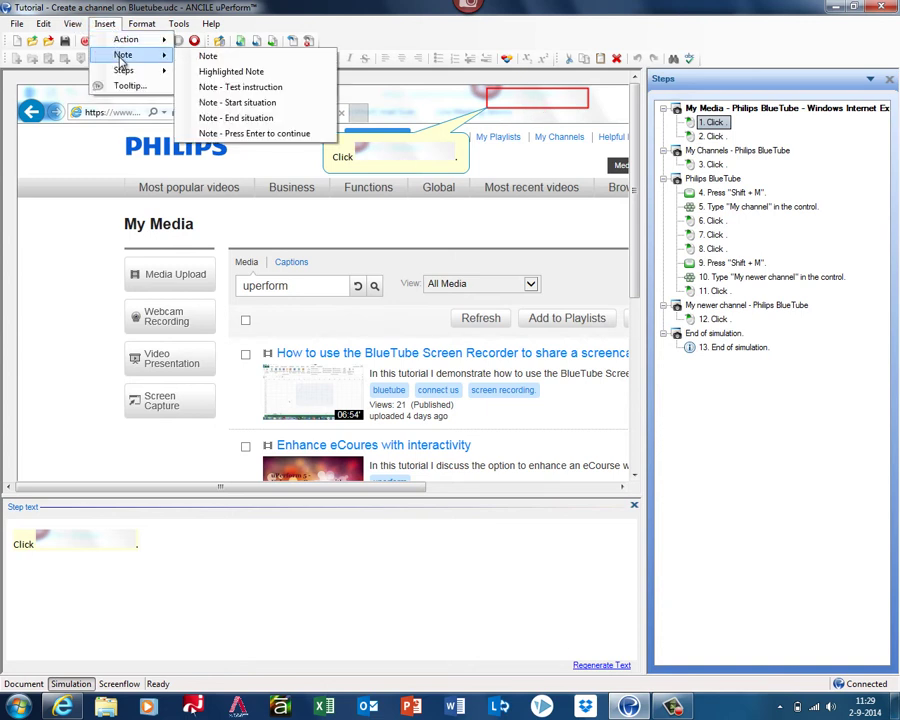
{"action": "left_click", "coordinate": [237, 102]}
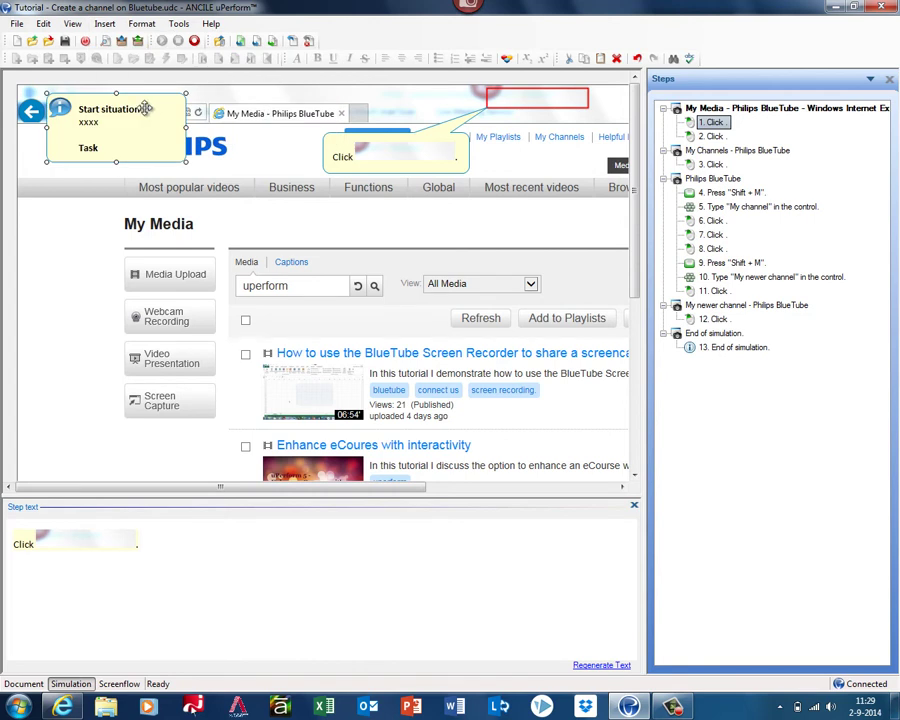
{"action": "left_click_drag", "start_coordinate": [145, 108], "coordinate": [269, 232]}
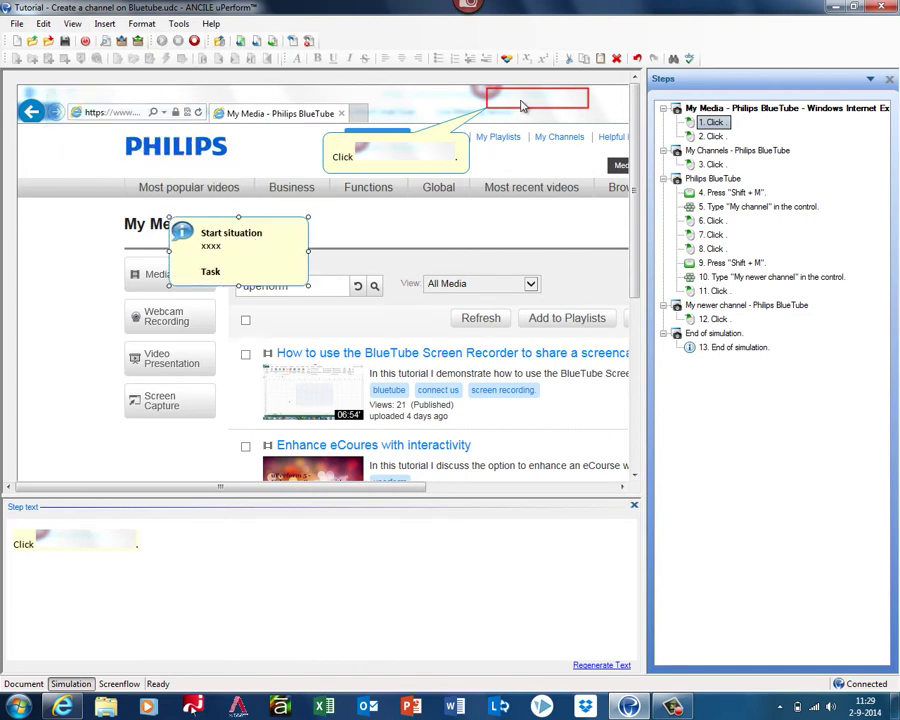
{"action": "left_click_drag", "start_coordinate": [239, 255], "coordinate": [320, 285]}
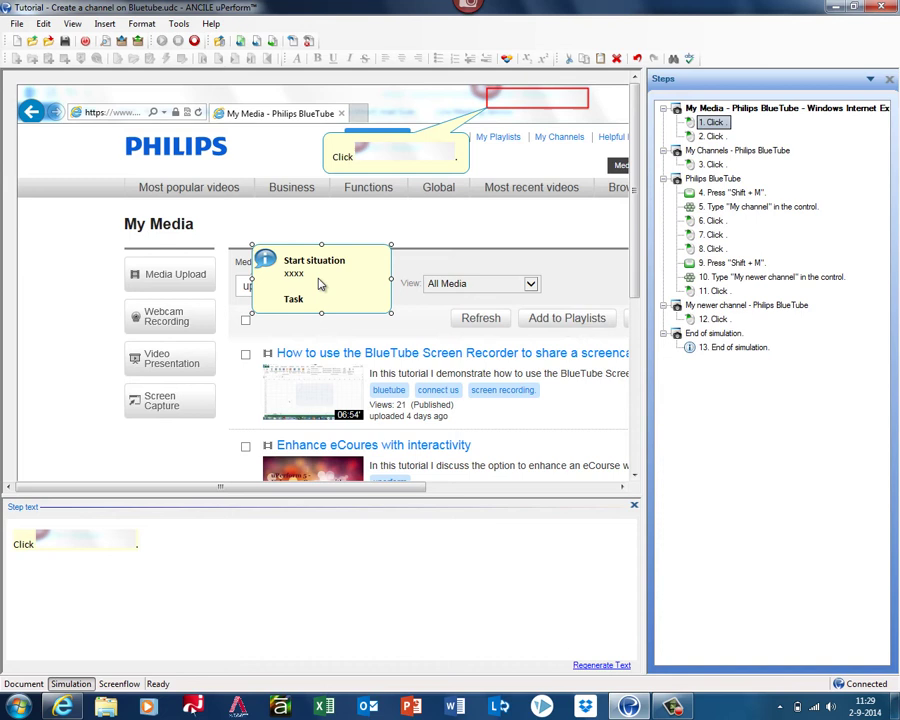
Step: Add a press-ENTER-to-continue note below it, widen it, and enlarge the Start situation note
{"action": "left_click", "coordinate": [104, 23]}
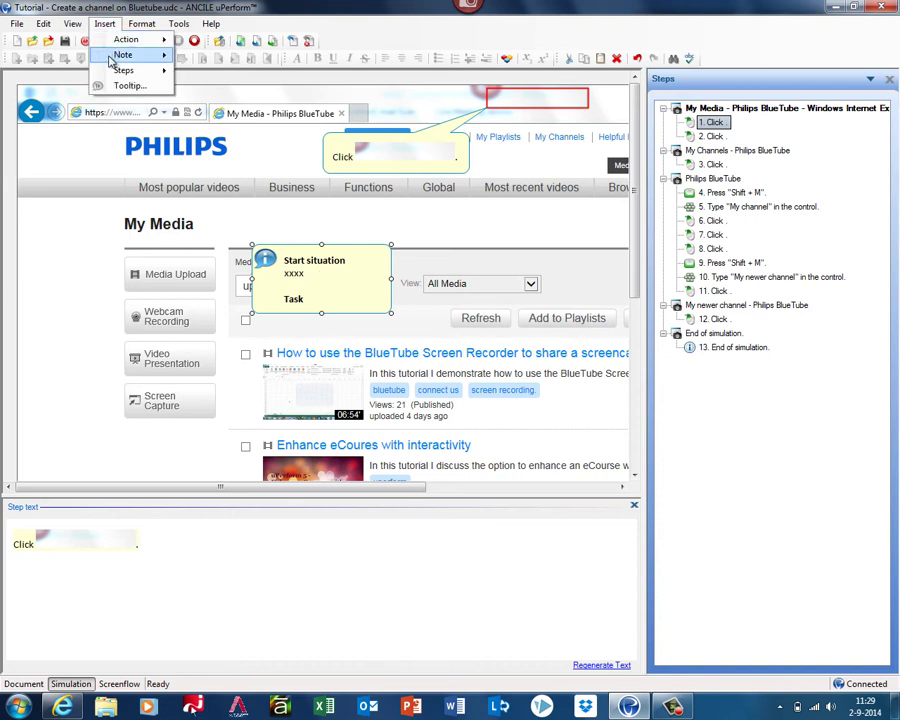
{"action": "mouse_move", "coordinate": [110, 58]}
{"action": "left_click", "coordinate": [229, 133]}
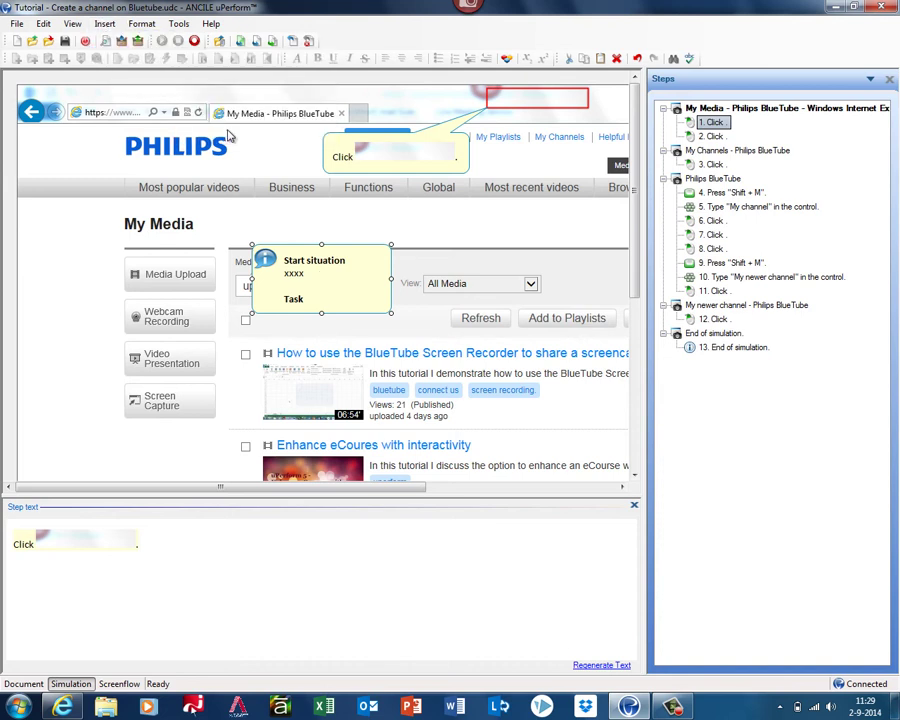
{"action": "left_click_drag", "start_coordinate": [113, 105], "coordinate": [334, 354]}
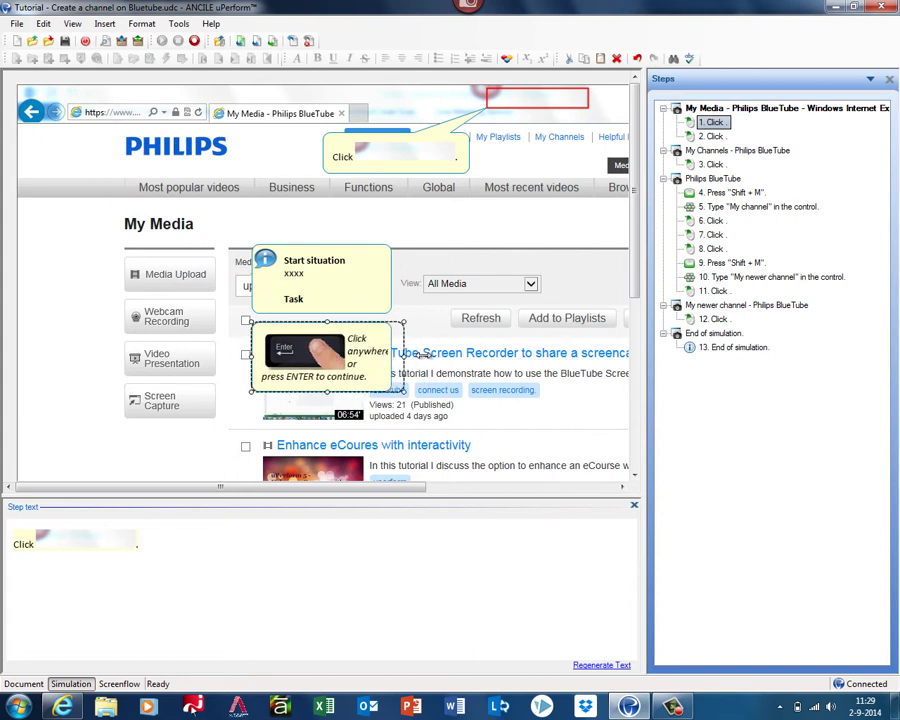
{"action": "left_click_drag", "start_coordinate": [425, 354], "coordinate": [423, 362]}
{"action": "left_click", "coordinate": [393, 254]}
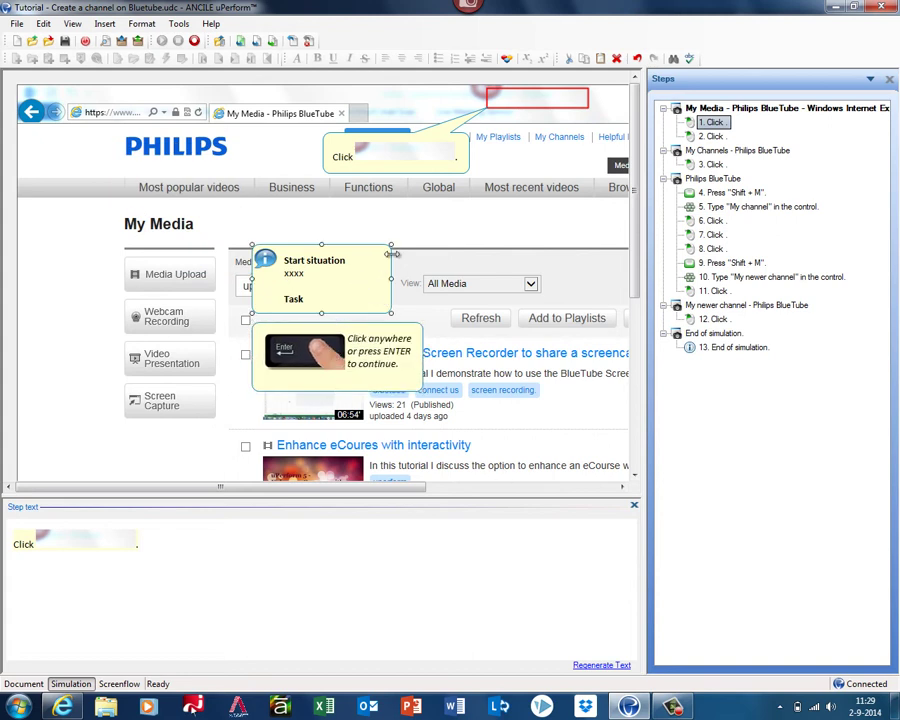
{"action": "left_click_drag", "start_coordinate": [393, 254], "coordinate": [429, 209]}
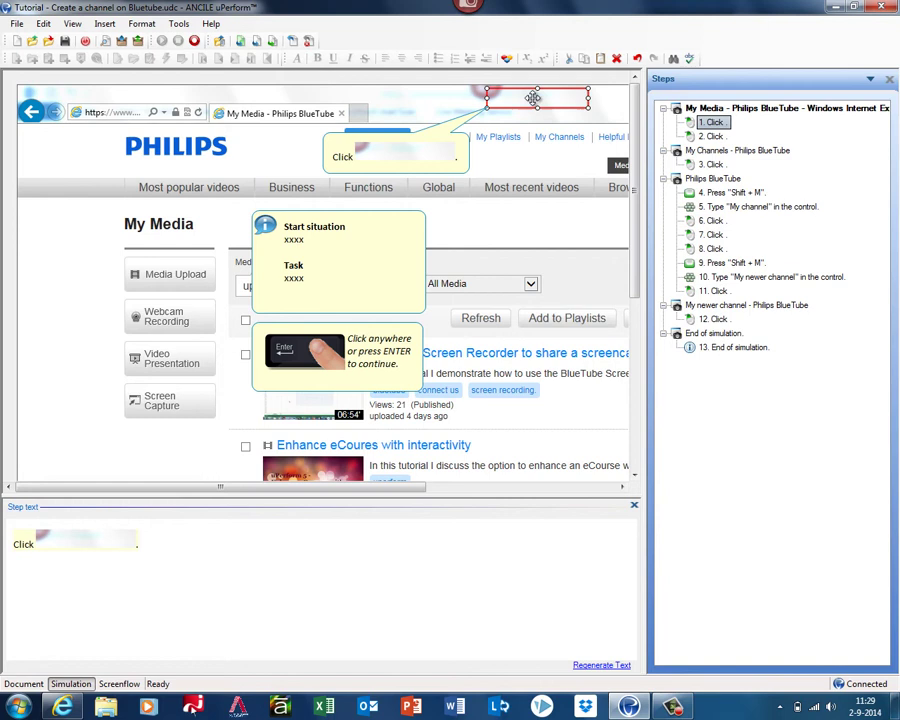
Step: Delete step 1's erroneous click marker and reposition the notes on steps 2 and 3
{"action": "key", "text": "Delete"}
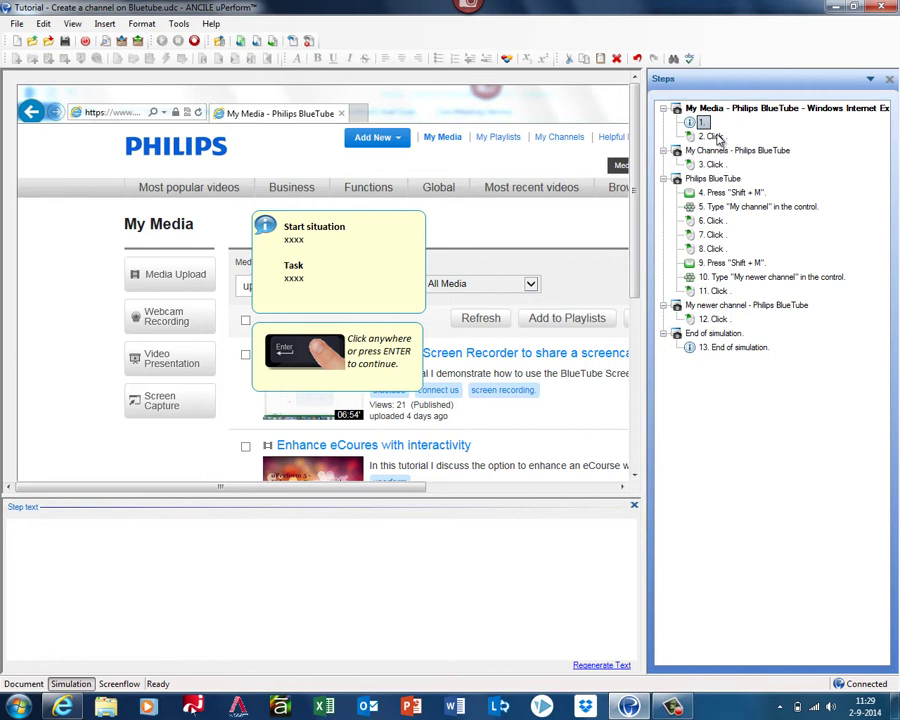
{"action": "left_click", "coordinate": [714, 136]}
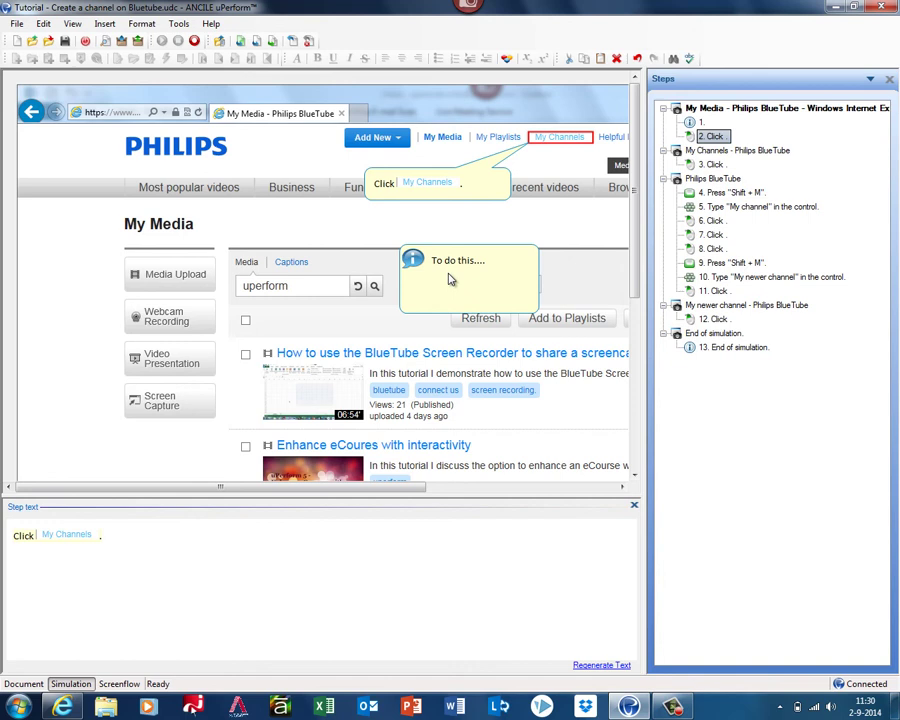
{"action": "left_click_drag", "start_coordinate": [450, 275], "coordinate": [413, 245]}
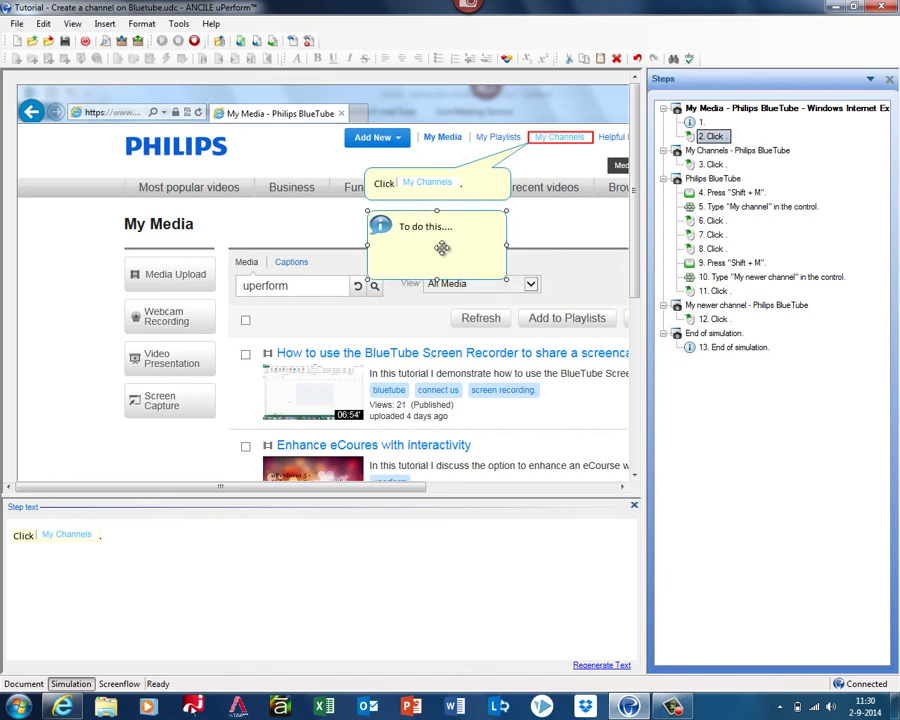
{"action": "left_click", "coordinate": [714, 165]}
{"action": "left_click_drag", "start_coordinate": [440, 488], "coordinate": [544, 498]}
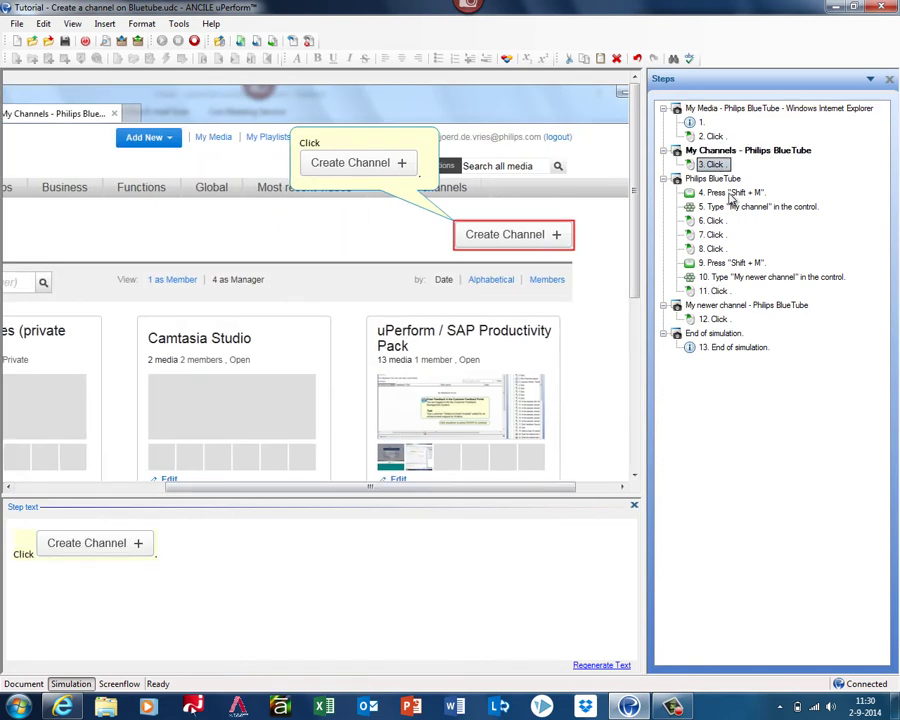
Step: Delete the unwanted Shift+M step 4
{"action": "key", "text": "Down"}
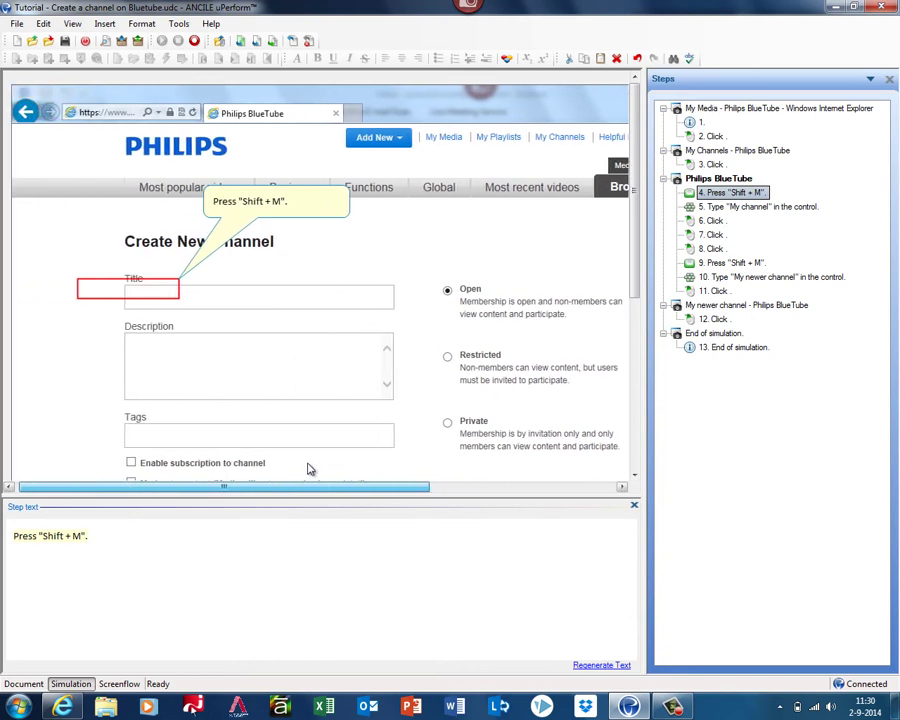
{"action": "right_click", "coordinate": [702, 193]}
{"action": "left_click", "coordinate": [716, 246]}
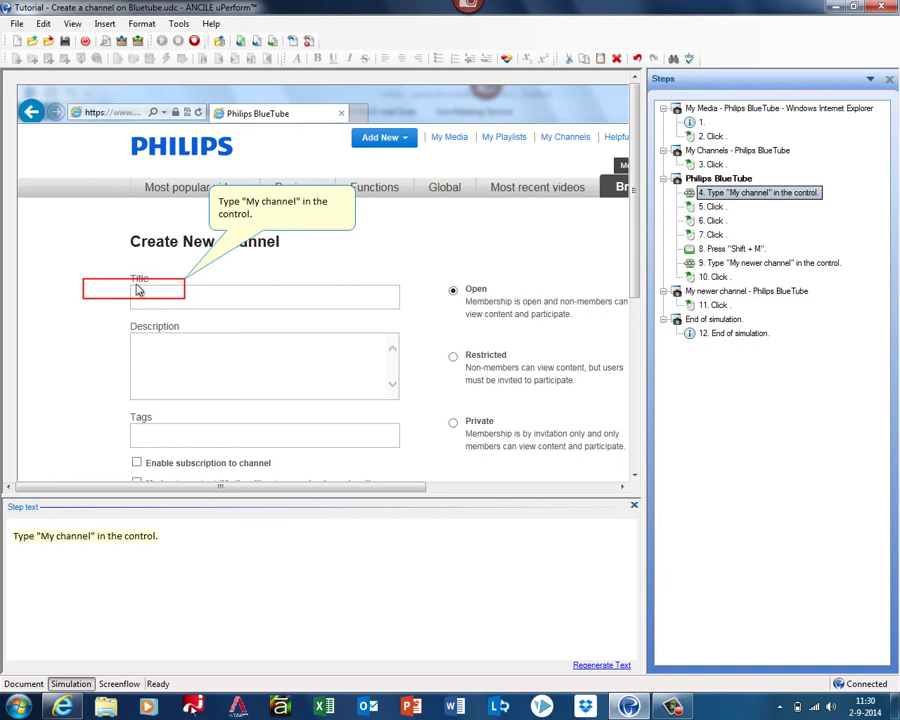
Step: Review the Save and following steps, then delete the mistaken 'My channel' typing step
{"action": "left_click", "coordinate": [712, 206]}
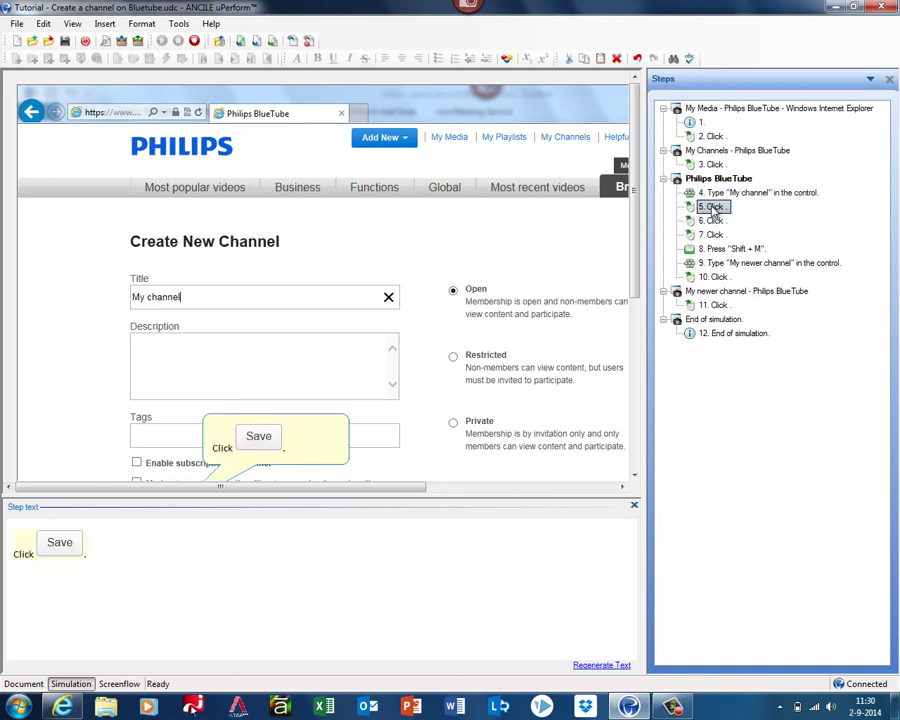
{"action": "key", "text": "Down"}
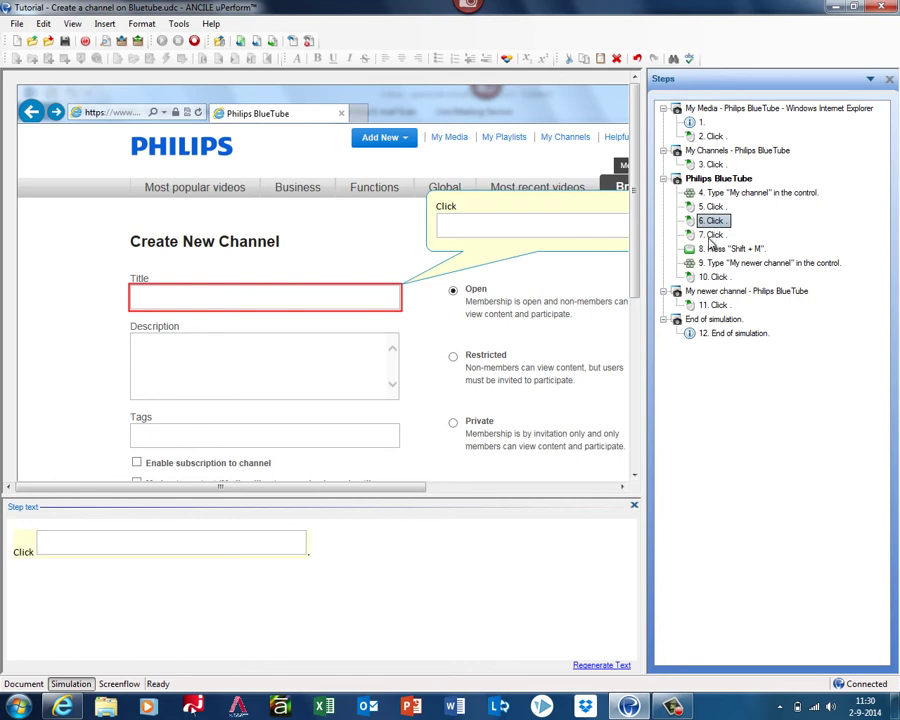
{"action": "left_click", "coordinate": [711, 236]}
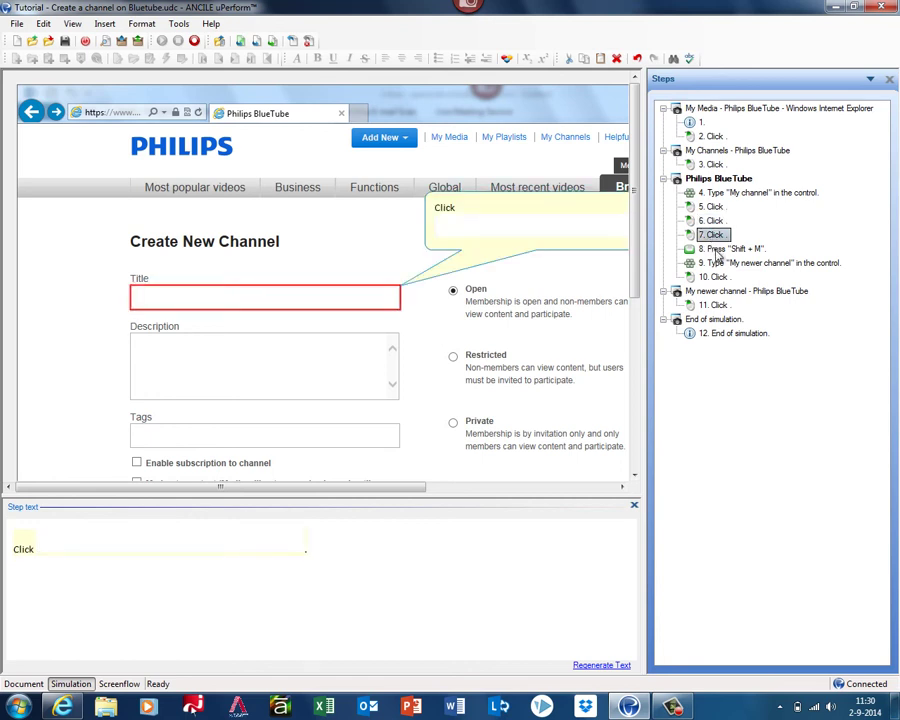
{"action": "left_click", "coordinate": [716, 250]}
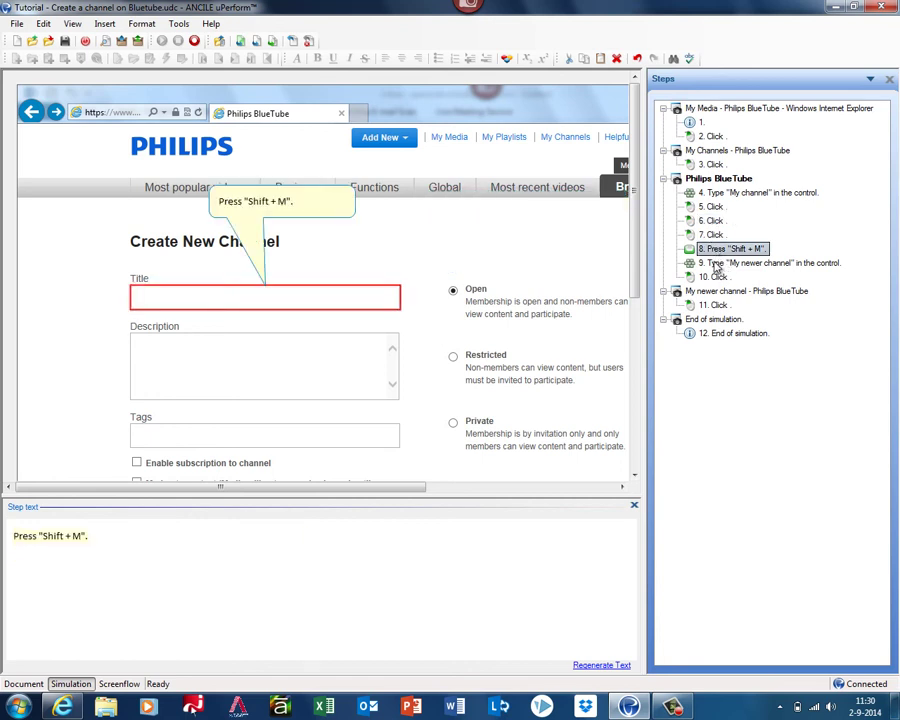
{"action": "left_click", "coordinate": [712, 207]}
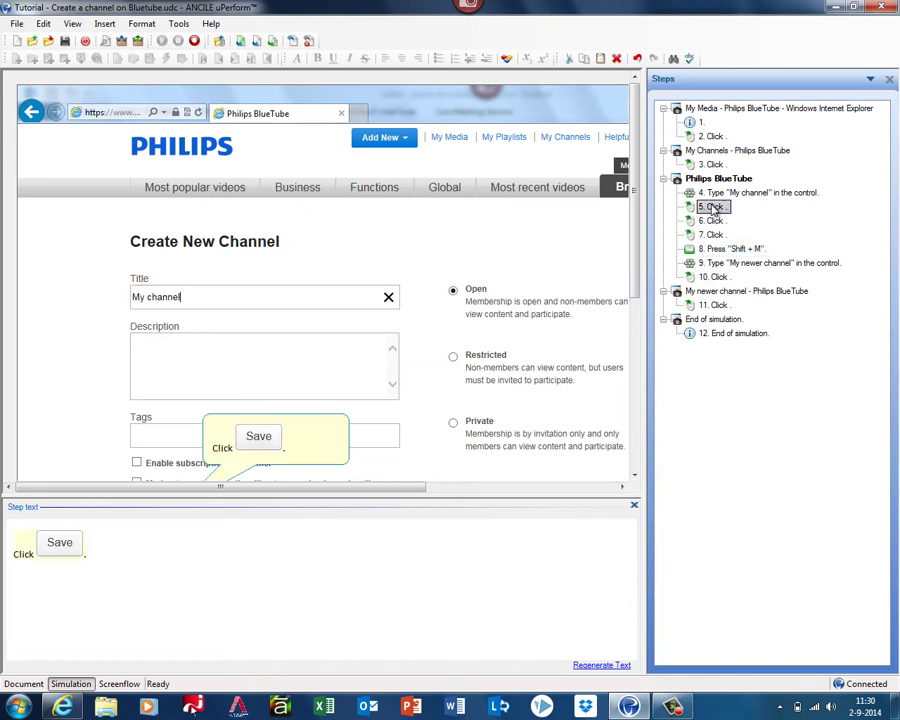
{"action": "left_click", "coordinate": [715, 195]}
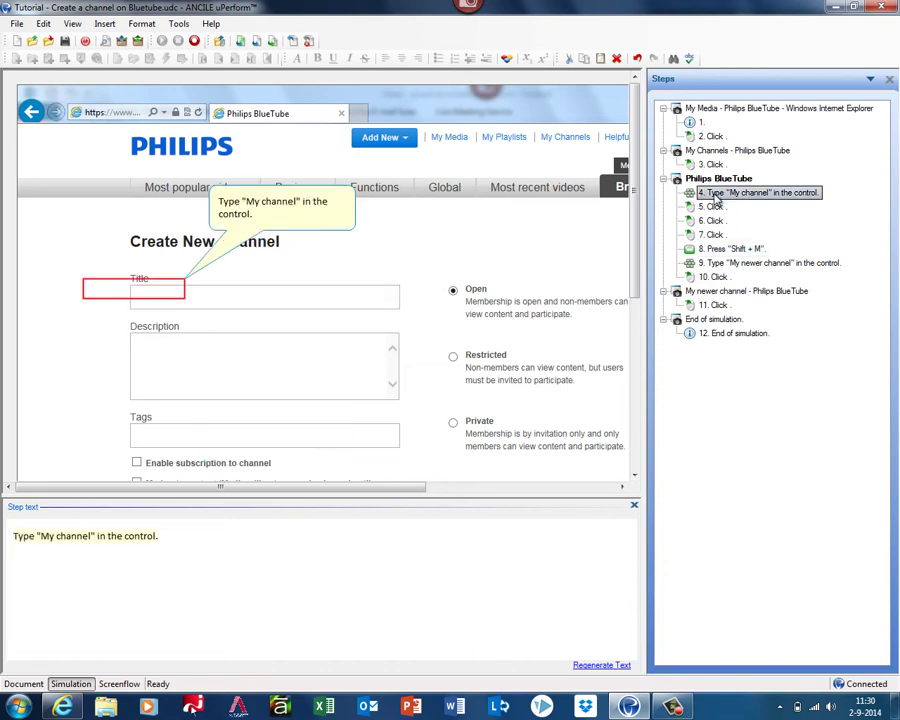
{"action": "key", "text": "Delete"}
Step: Delete the extra click step and the stray Shift+M key-press step
{"action": "key", "text": "Delete"}
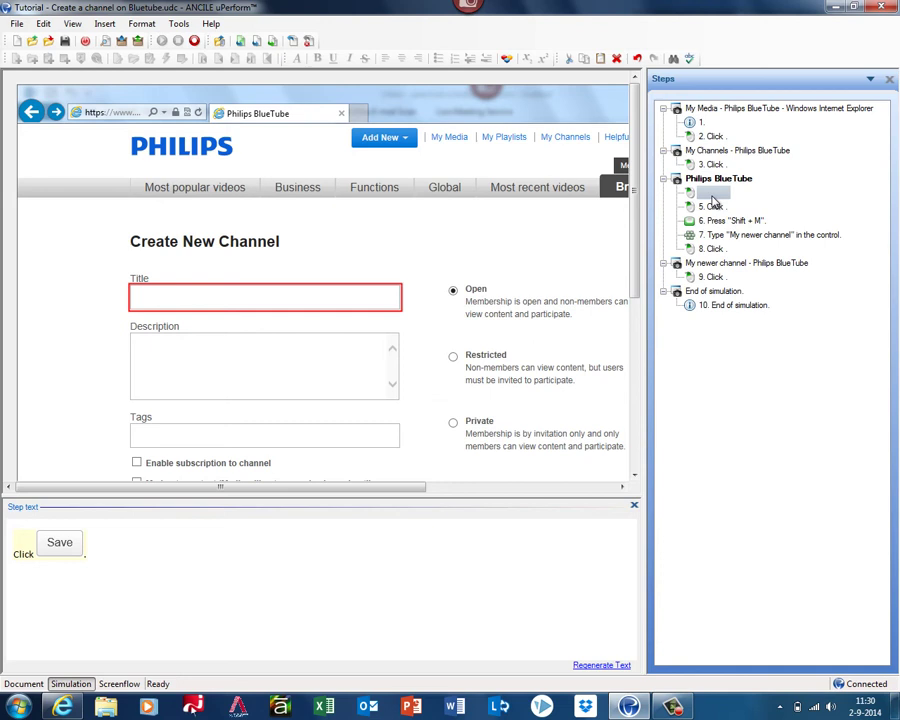
{"action": "key", "text": "Delete"}
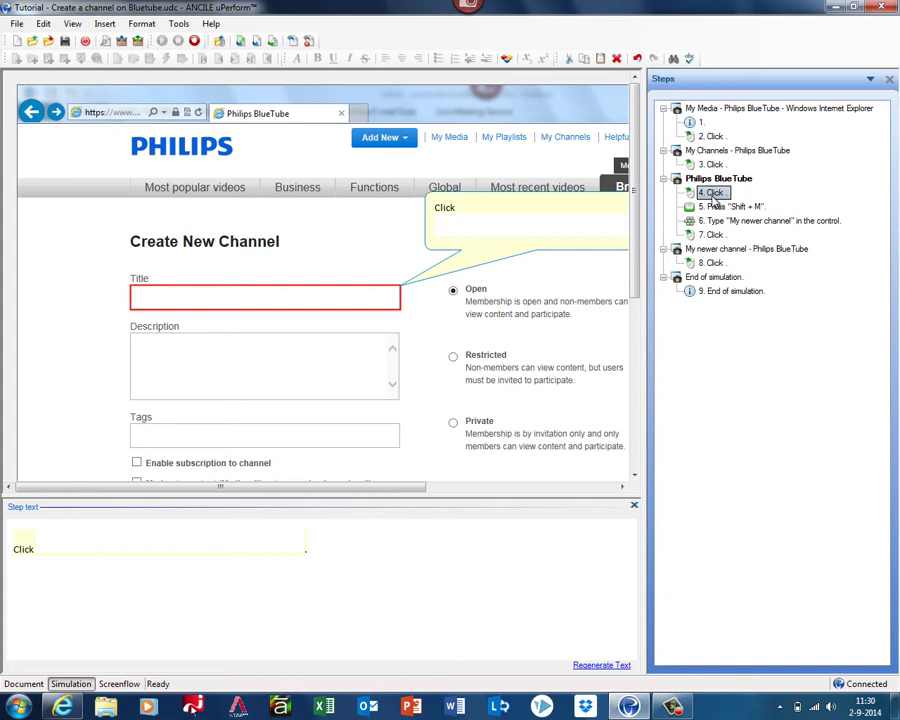
{"action": "left_click", "coordinate": [714, 207]}
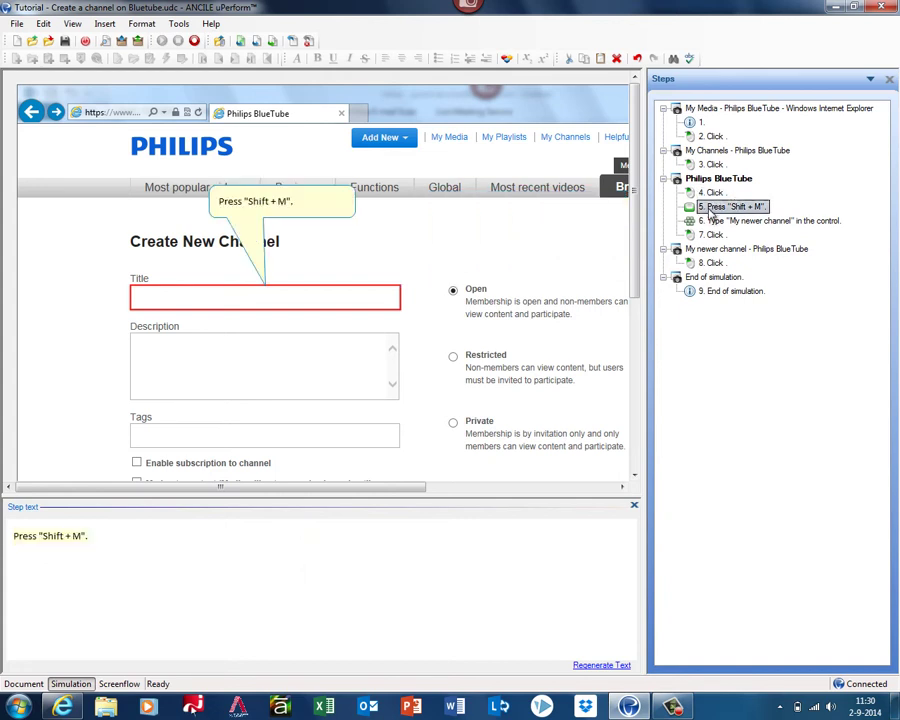
{"action": "key", "text": "Delete"}
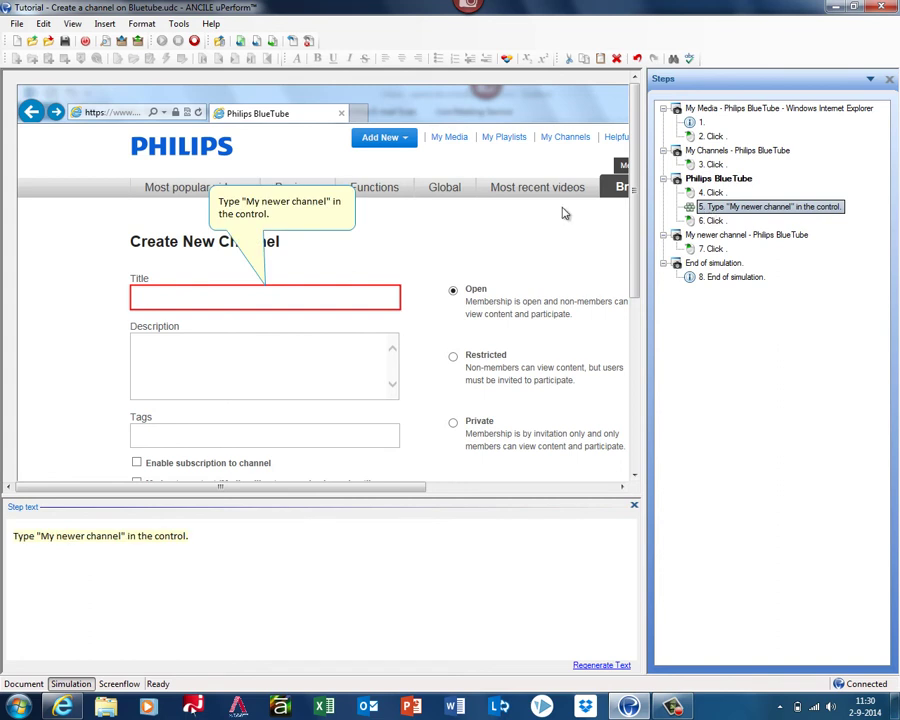
{"action": "left_click", "coordinate": [714, 220]}
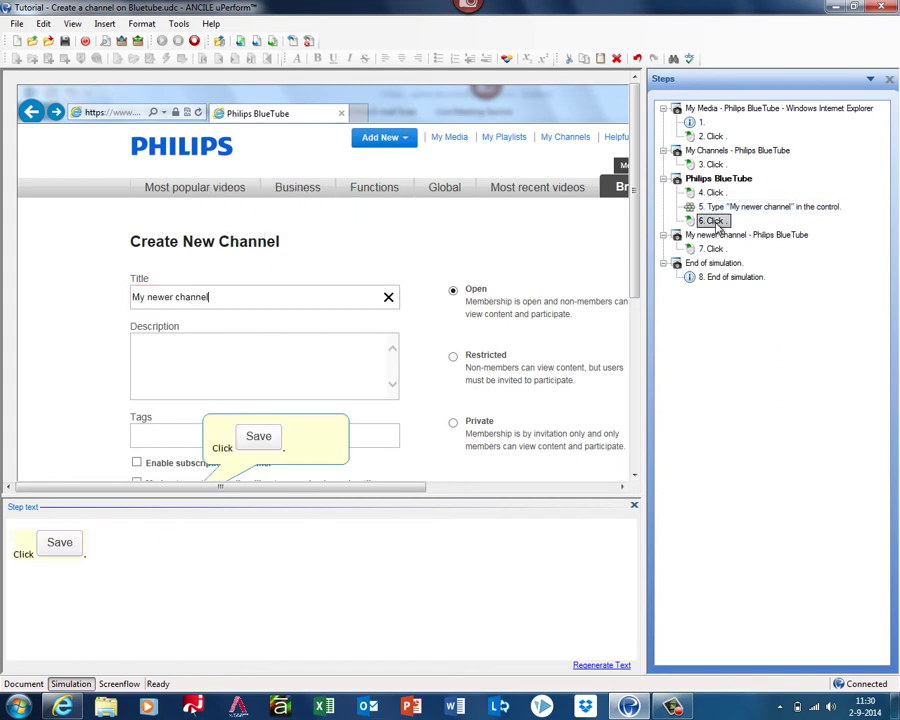
Step: Remove the red click target and its Click callout from step 7 on the My newer channel page
{"action": "left_click", "coordinate": [686, 250]}
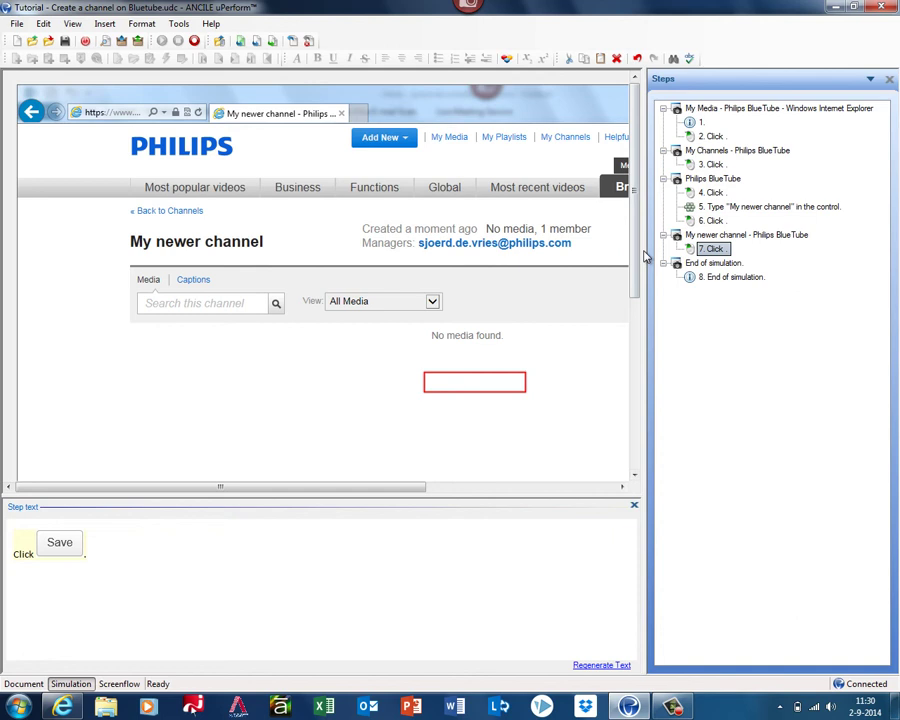
{"action": "left_click_drag", "start_coordinate": [630, 270], "coordinate": [628, 344]}
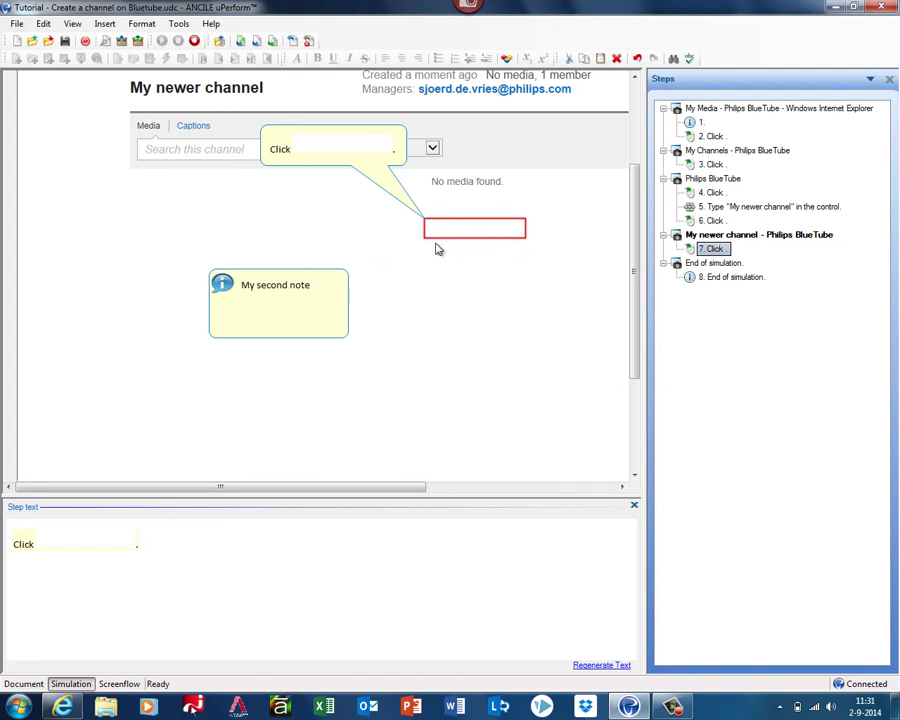
{"action": "left_click", "coordinate": [466, 227]}
{"action": "key", "text": "Delete"}
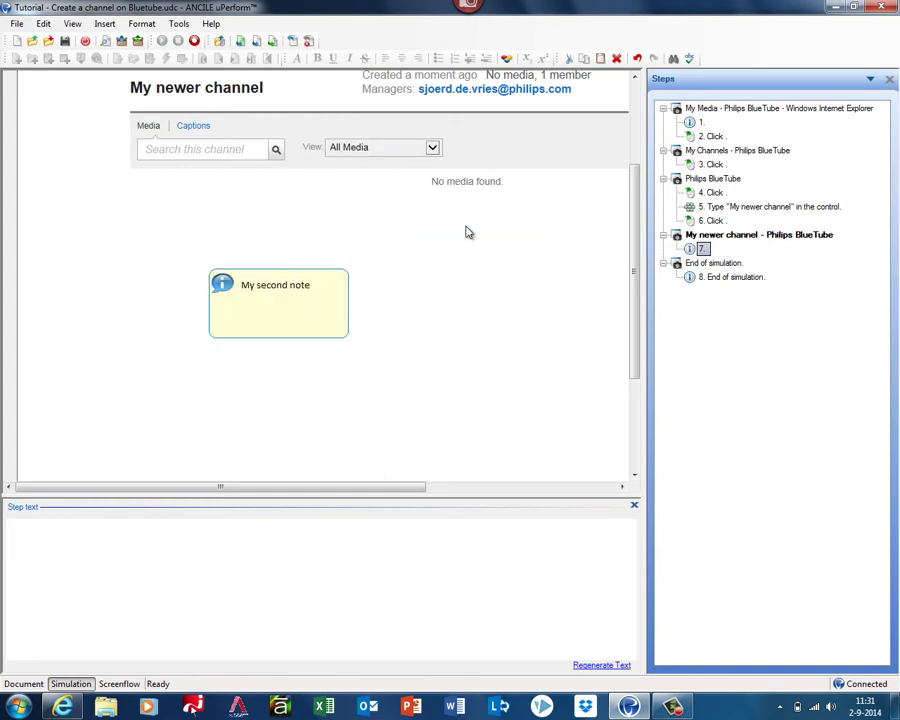
Step: Insert a 'Click anywhere or press ENTER to continue' note under My second note, widening both to match
{"action": "left_click", "coordinate": [110, 28]}
{"action": "mouse_move", "coordinate": [128, 55]}
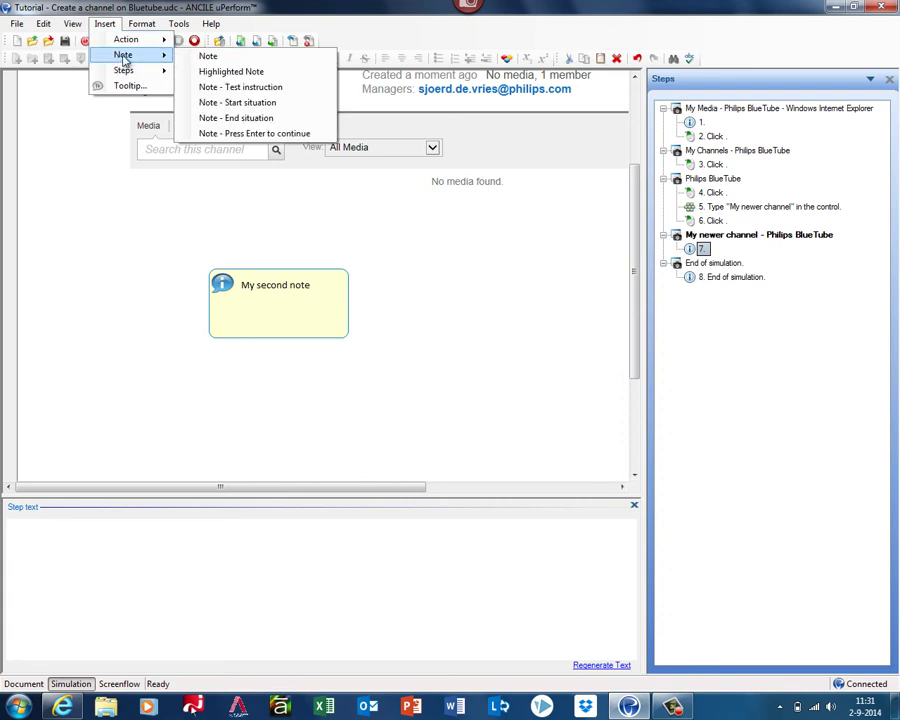
{"action": "left_click", "coordinate": [241, 134]}
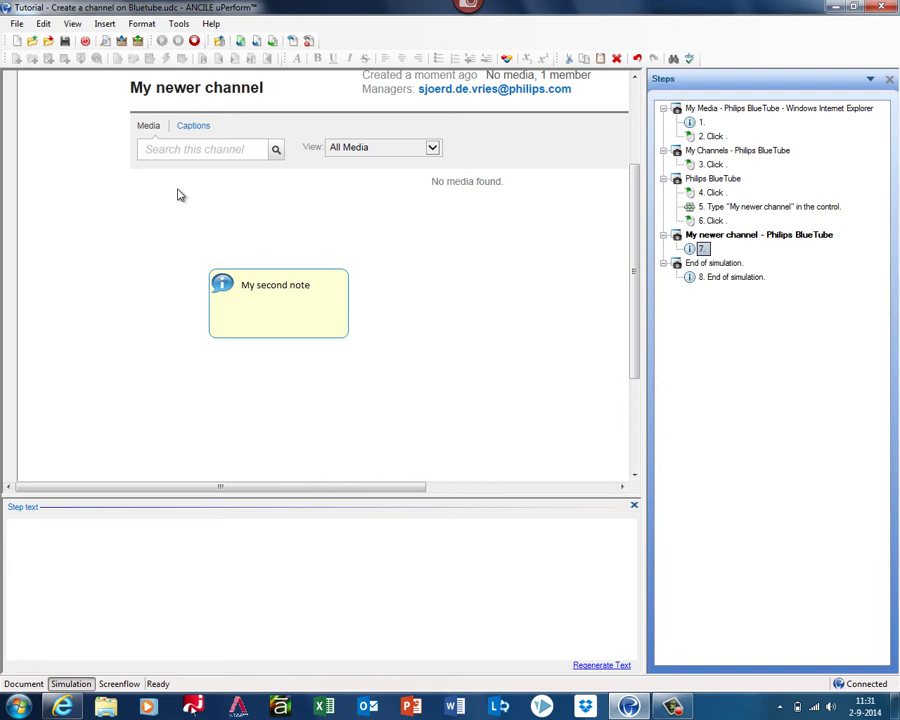
{"action": "left_click_drag", "start_coordinate": [272, 328], "coordinate": [450, 467]}
{"action": "scroll", "coordinate": [450, 400], "scroll_direction": "down", "scroll_amount": 3}
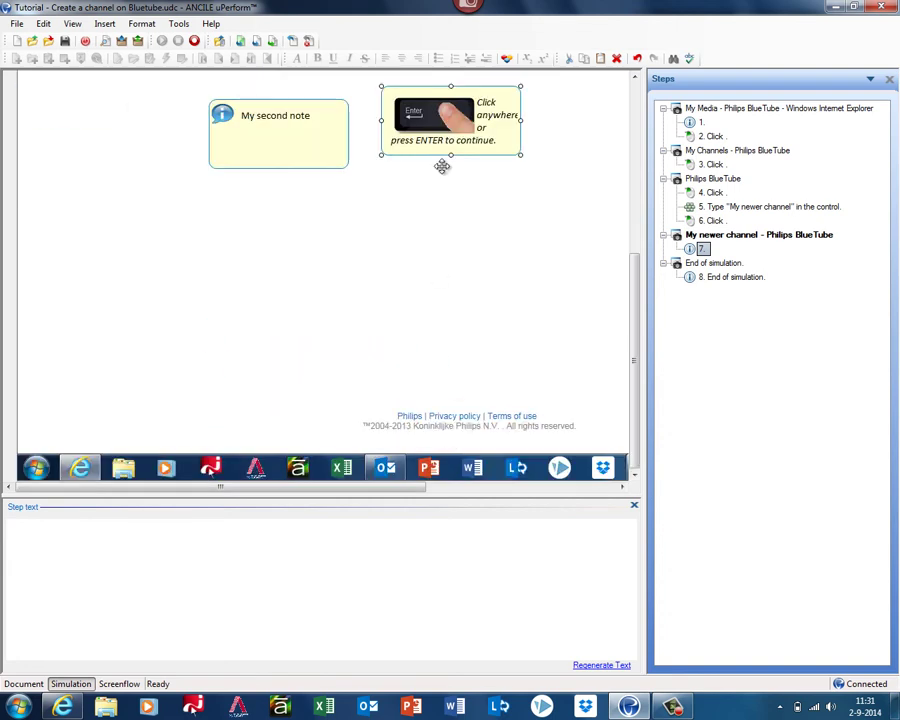
{"action": "left_click_drag", "start_coordinate": [440, 164], "coordinate": [279, 242]}
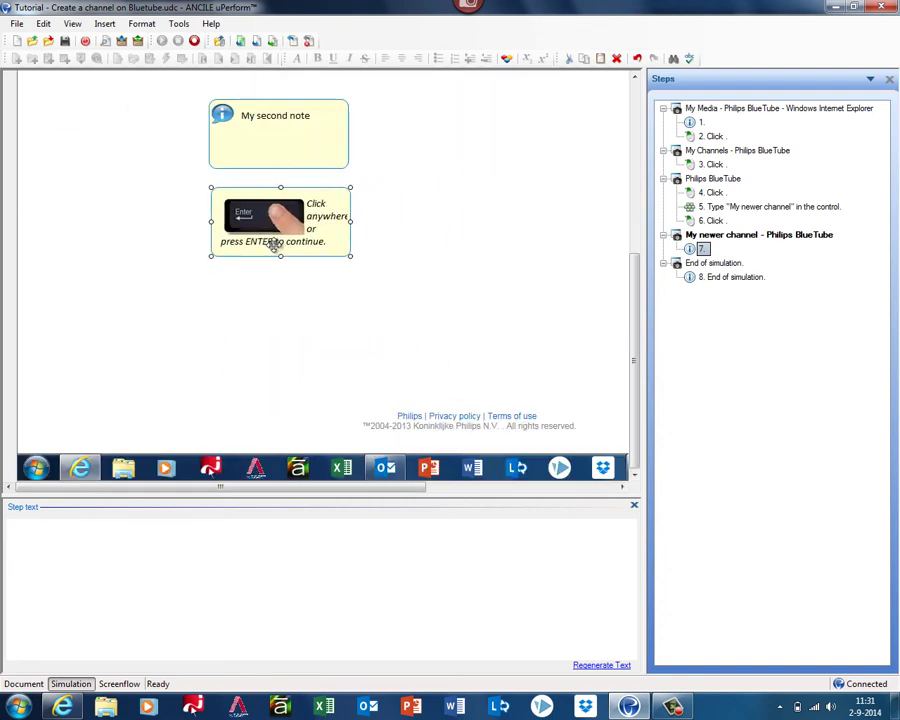
{"action": "left_click_drag", "start_coordinate": [350, 221], "coordinate": [393, 220]}
{"action": "left_click", "coordinate": [346, 134]}
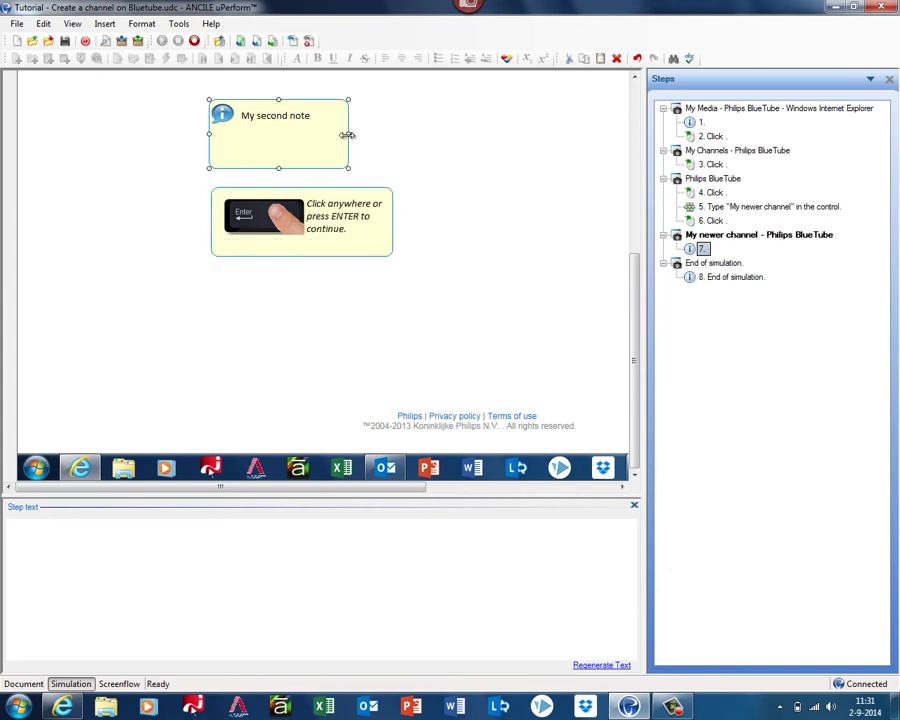
{"action": "left_click_drag", "start_coordinate": [346, 134], "coordinate": [397, 134]}
{"action": "left_click", "coordinate": [432, 333]}
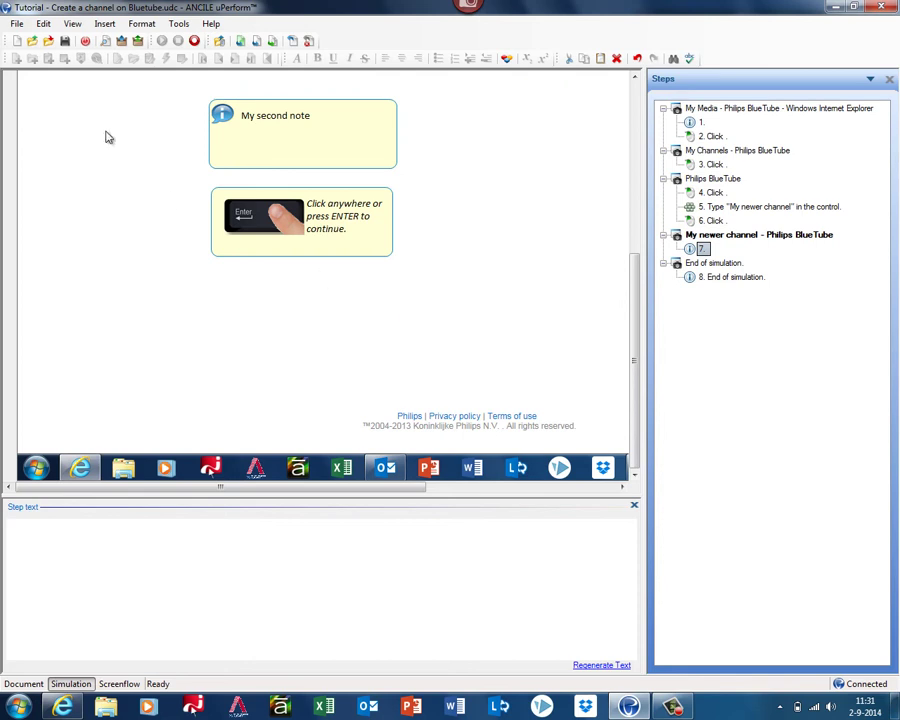
Step: Save the tutorial and check it in to the server, confirming the destination and completion message
{"action": "left_click", "coordinate": [64, 42]}
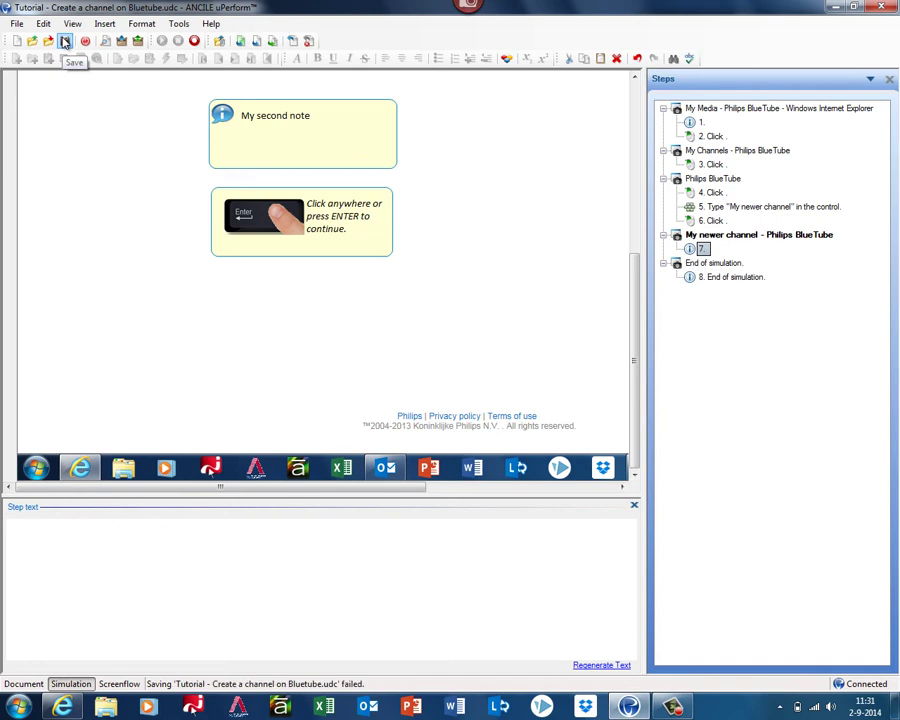
{"action": "left_click", "coordinate": [17, 25]}
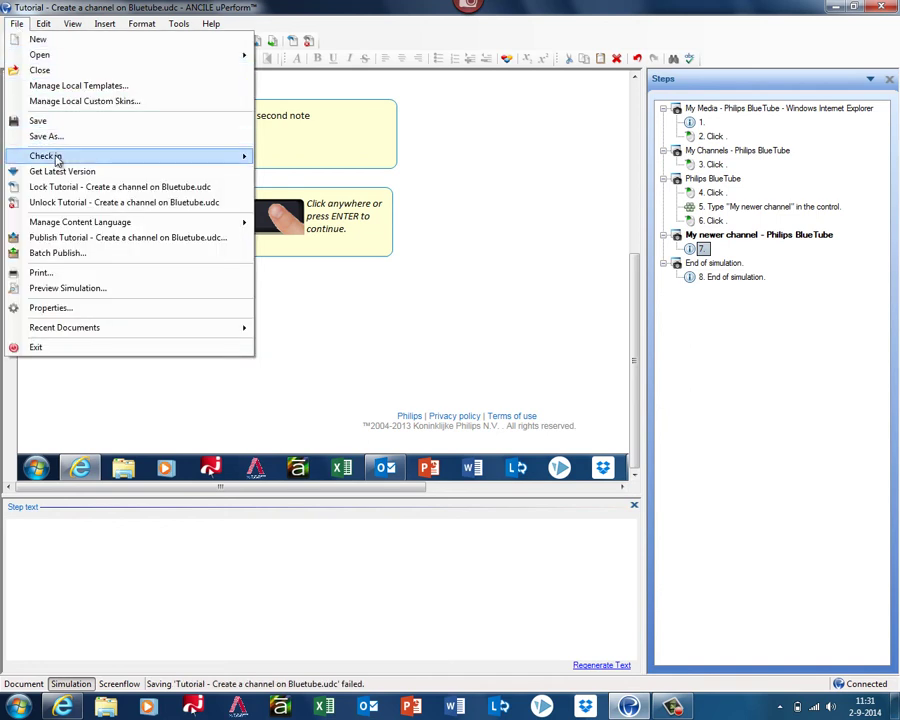
{"action": "mouse_move", "coordinate": [56, 156]}
{"action": "left_click", "coordinate": [323, 160]}
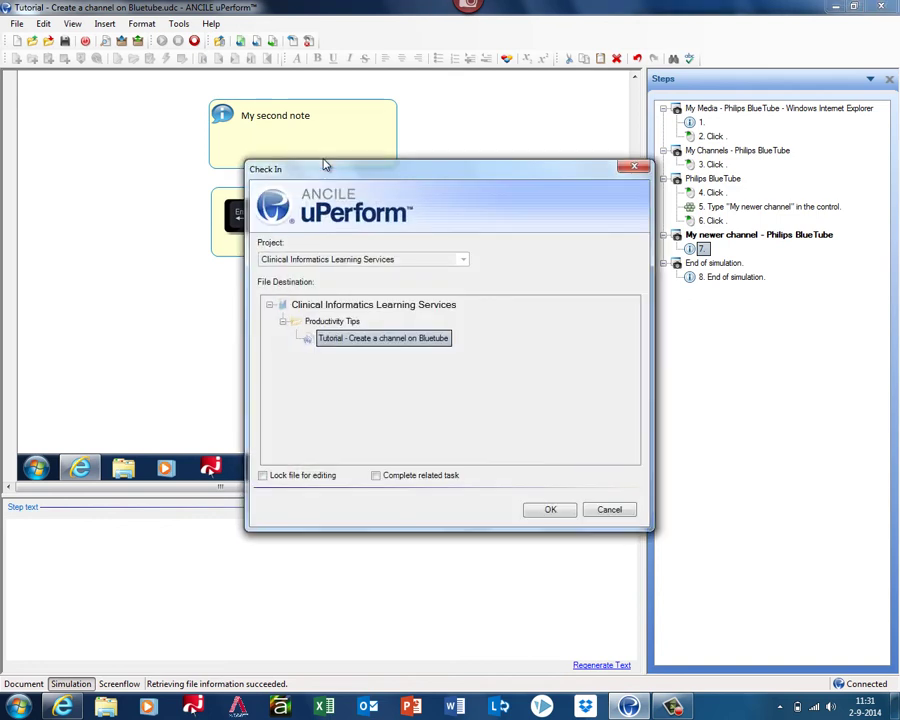
{"action": "left_click", "coordinate": [566, 512]}
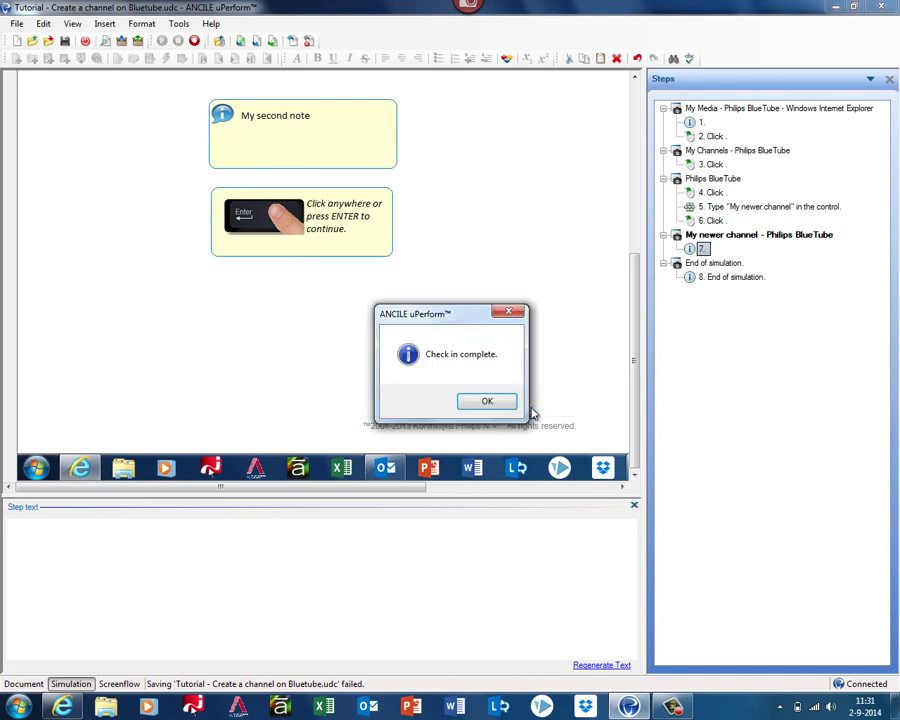
{"action": "left_click", "coordinate": [492, 401]}
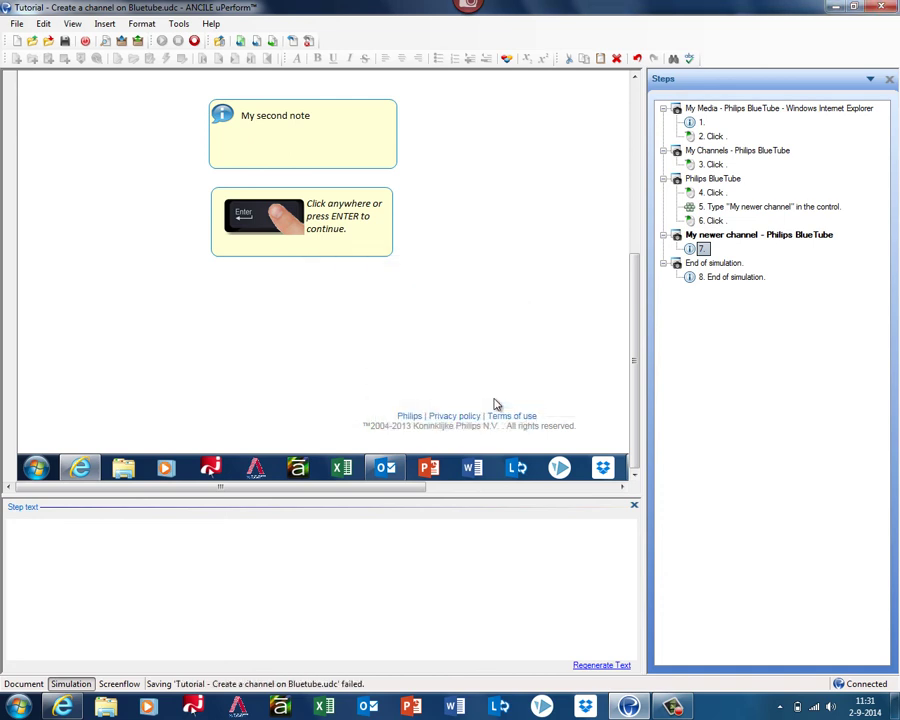